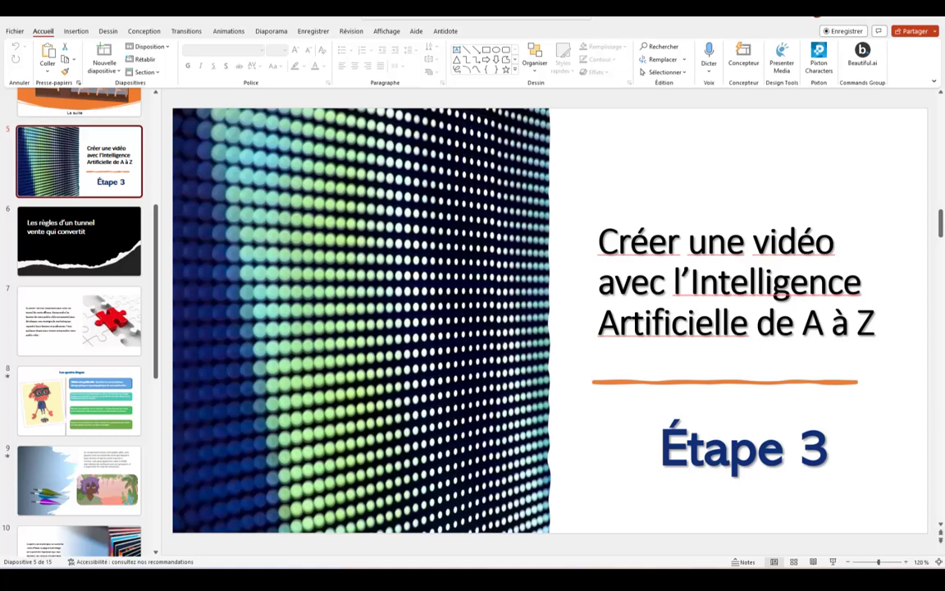
Step: Scroll down to slide 11 with the animated warrior, then switch to the ChatGPT browser window
{"action": "scroll", "coordinate": [80, 339], "scroll_direction": "down", "scroll_amount": 3}
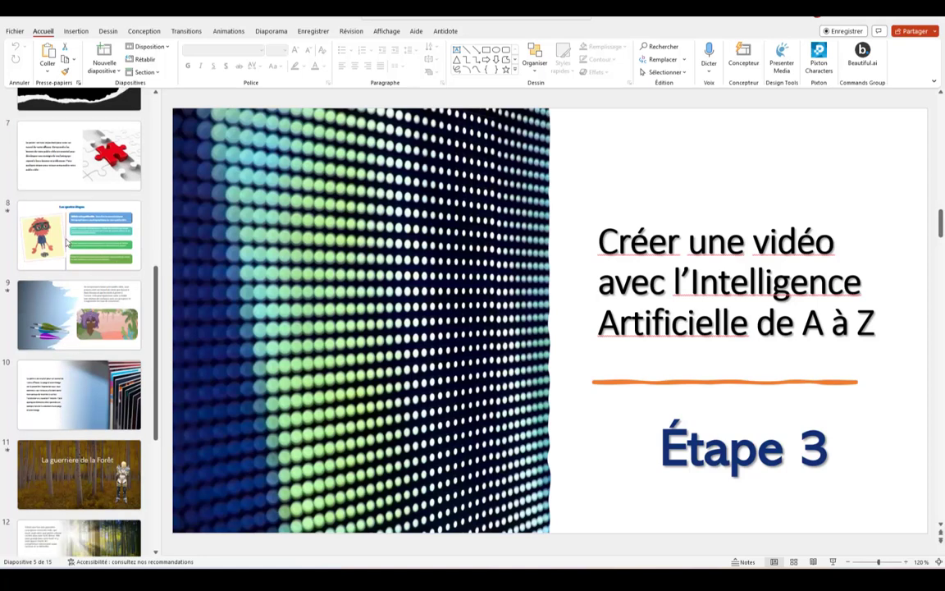
{"action": "scroll", "coordinate": [59, 308], "scroll_direction": "down", "scroll_amount": 1}
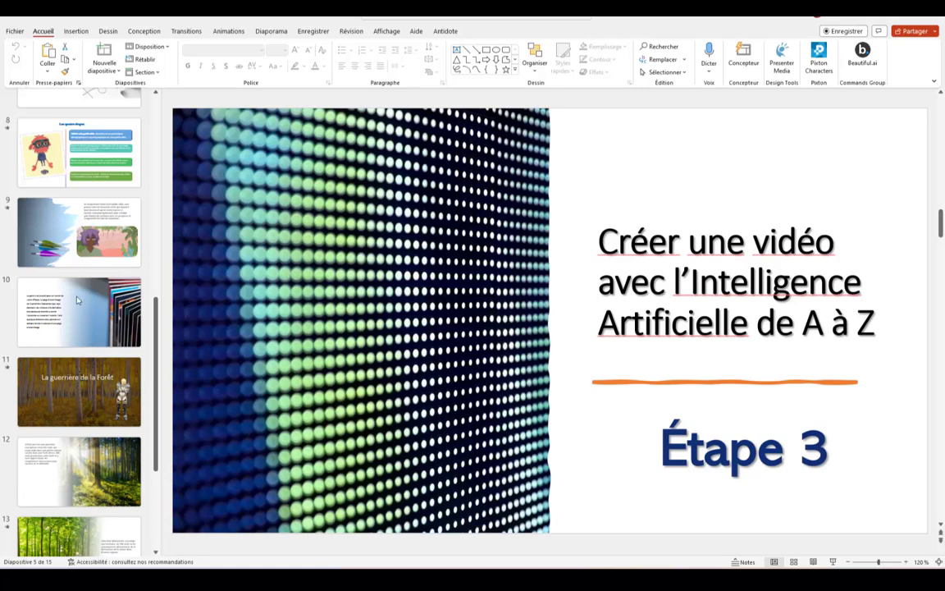
{"action": "scroll", "coordinate": [78, 307], "scroll_direction": "down", "scroll_amount": 1}
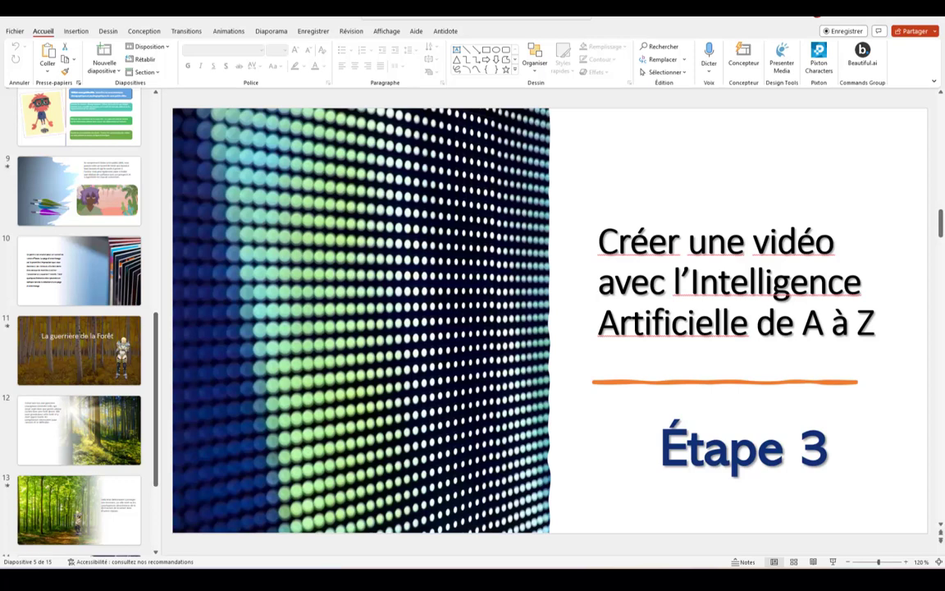
{"action": "mouse_move", "coordinate": [423, 578]}
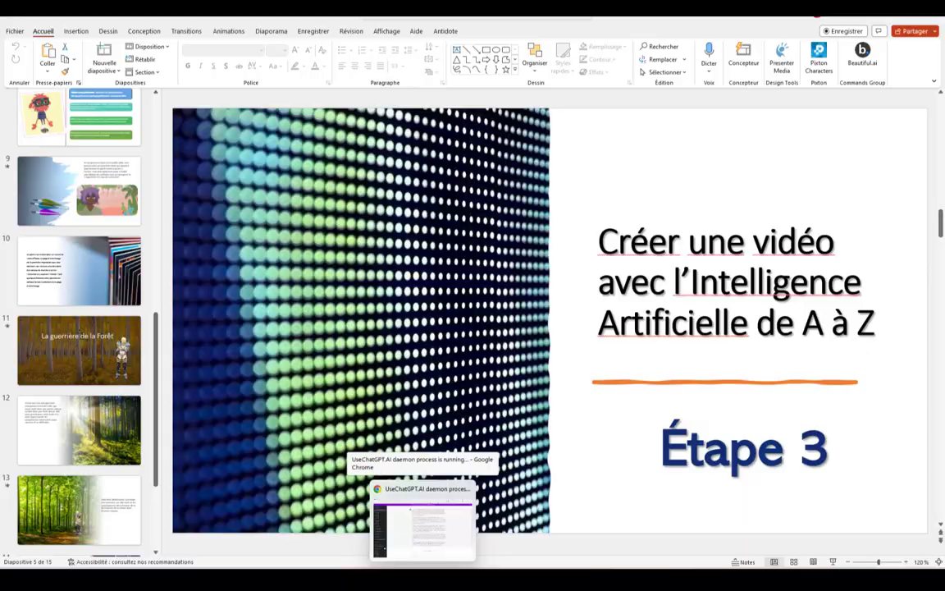
{"action": "left_click", "coordinate": [423, 517]}
{"action": "scroll", "coordinate": [422, 321], "scroll_direction": "up", "scroll_amount": 1}
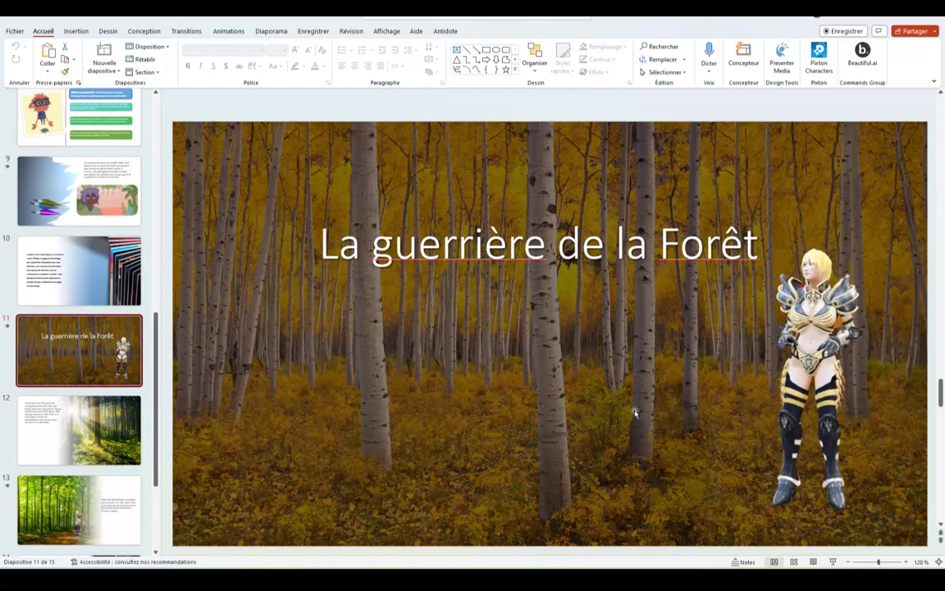
{"action": "mouse_move", "coordinate": [687, 413]}
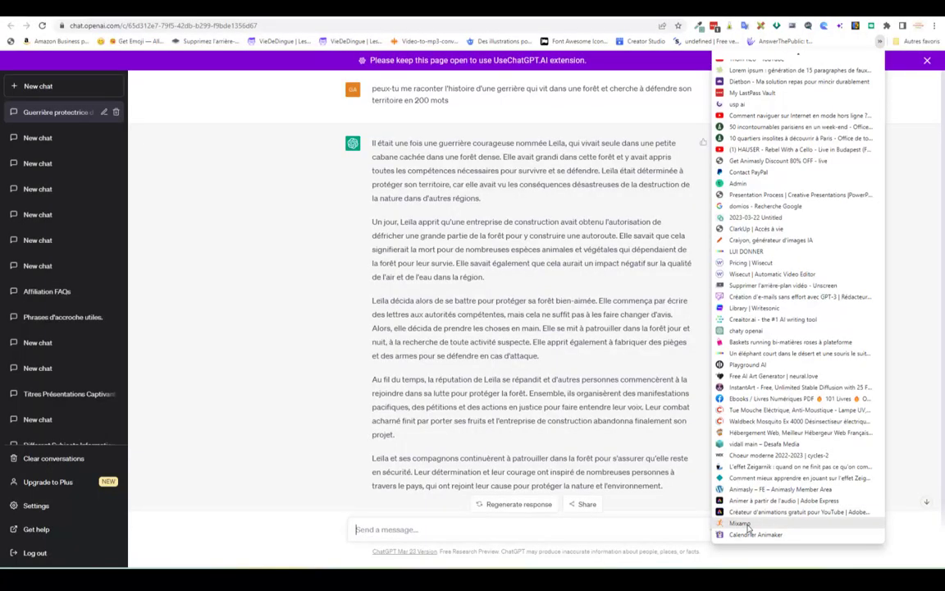
Step: Open Mixamo from the bookmarks overflow list
{"action": "left_click", "coordinate": [745, 525]}
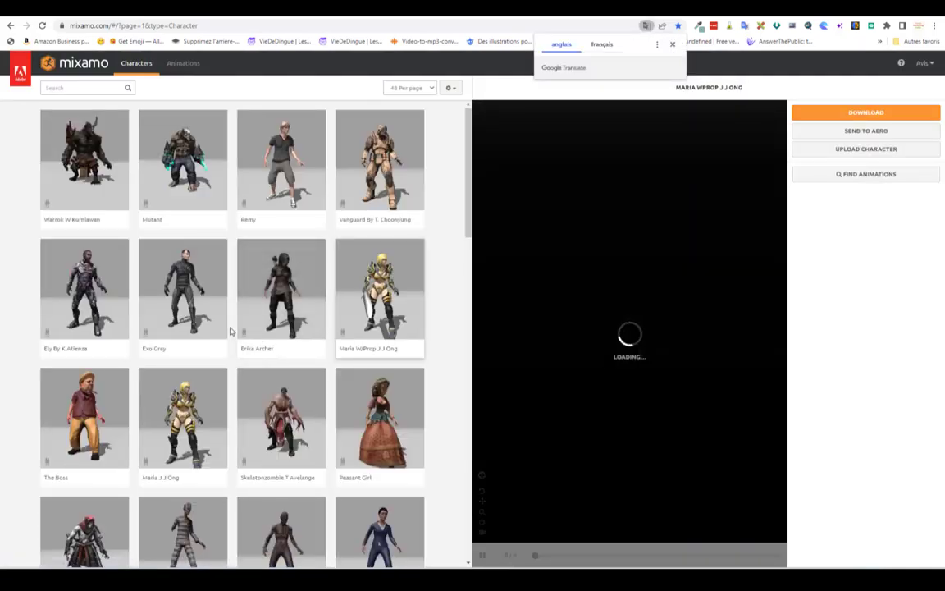
Step: Dismiss the translation offer and confirm Maria J J Ong as the new character
{"action": "left_click", "coordinate": [672, 45]}
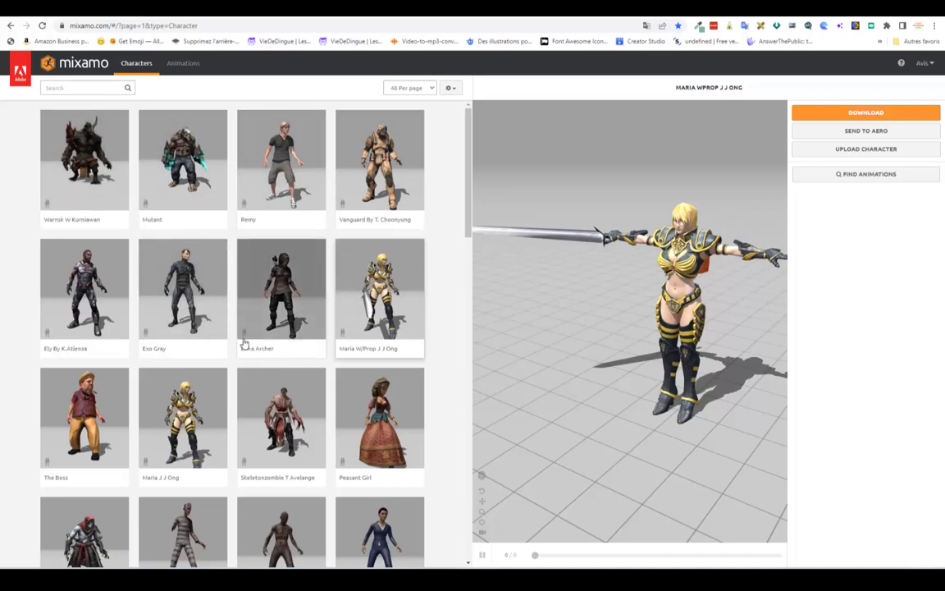
{"action": "left_click", "coordinate": [194, 429]}
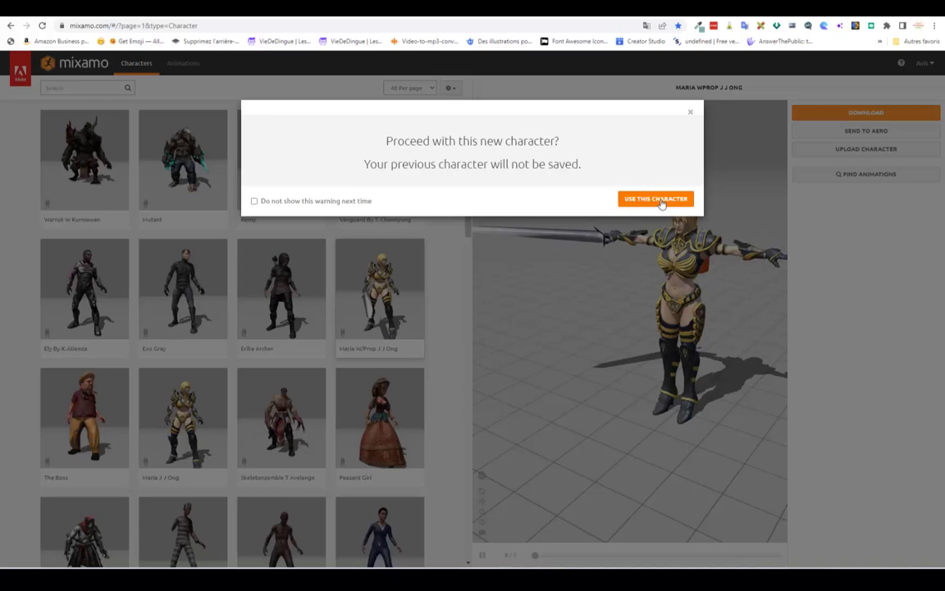
{"action": "left_click", "coordinate": [661, 201]}
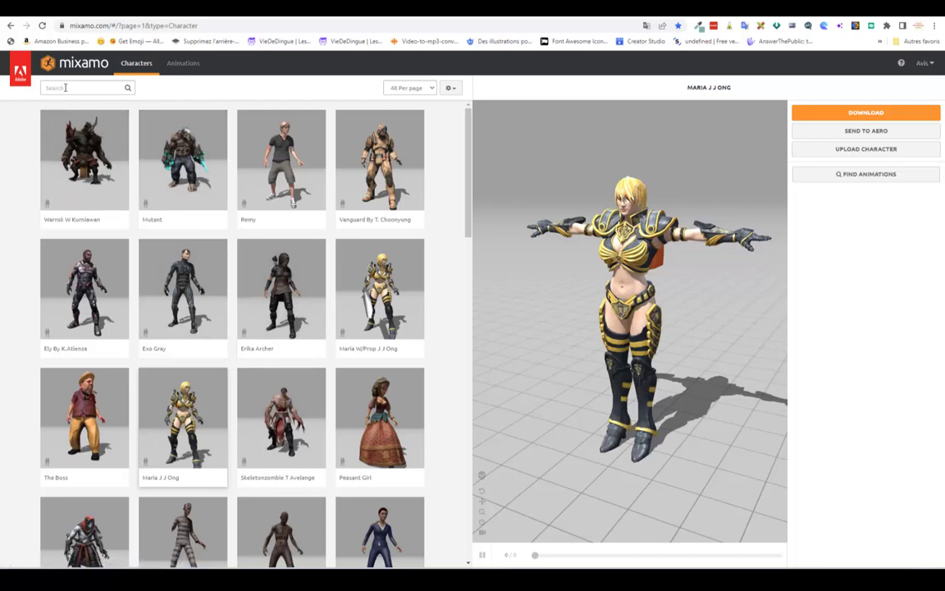
Step: Scroll through the Mixamo character library
{"action": "left_click", "coordinate": [65, 87]}
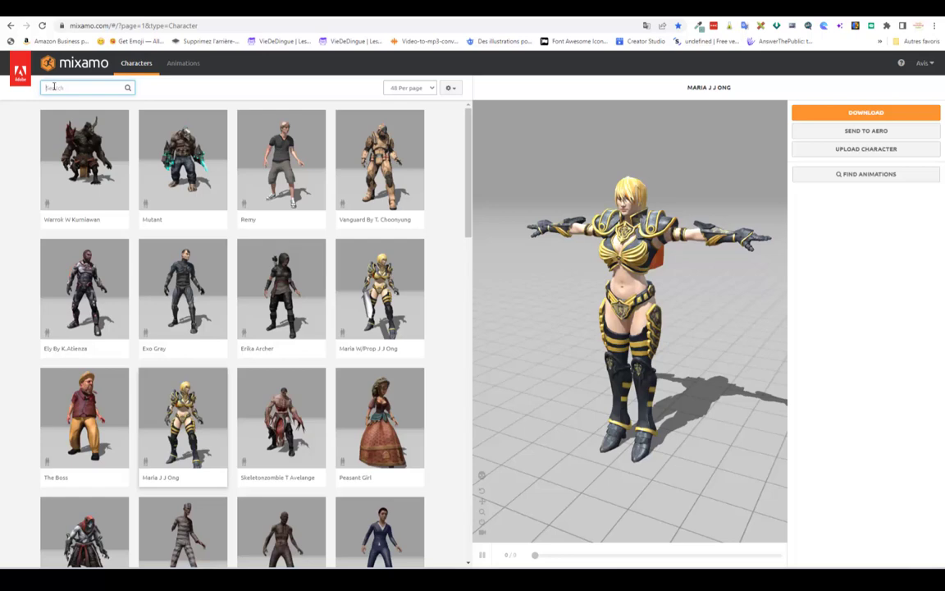
{"action": "scroll", "coordinate": [213, 271], "scroll_direction": "down", "scroll_amount": 2}
{"action": "scroll", "coordinate": [263, 322], "scroll_direction": "down", "scroll_amount": 5}
{"action": "scroll", "coordinate": [263, 323], "scroll_direction": "down", "scroll_amount": 6}
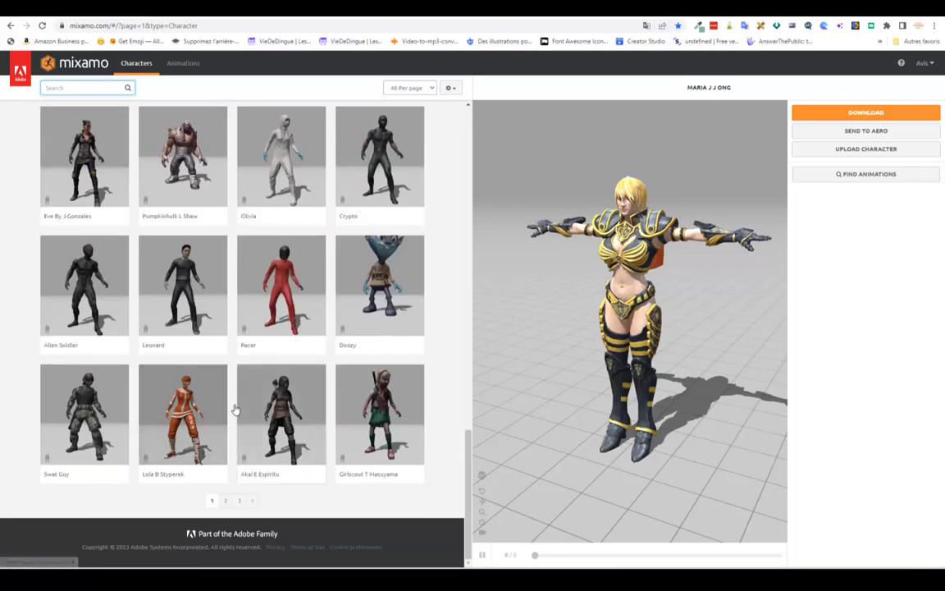
{"action": "scroll", "coordinate": [228, 407], "scroll_direction": "up", "scroll_amount": 2}
{"action": "scroll", "coordinate": [228, 407], "scroll_direction": "up", "scroll_amount": 5}
{"action": "scroll", "coordinate": [214, 401], "scroll_direction": "up", "scroll_amount": 7}
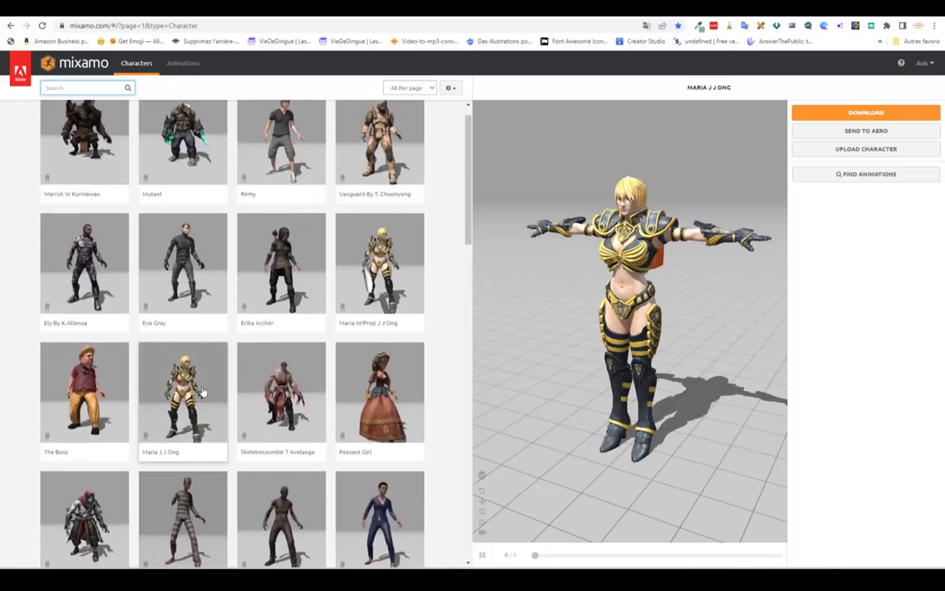
{"action": "scroll", "coordinate": [202, 392], "scroll_direction": "up", "scroll_amount": 1}
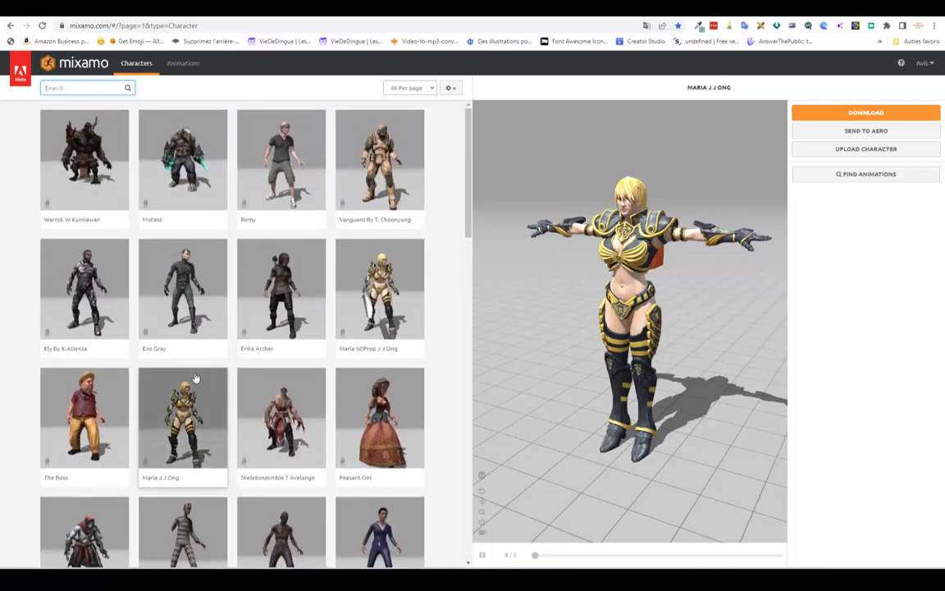
Step: Switch to the Animations library and scroll through it
{"action": "left_click", "coordinate": [175, 68]}
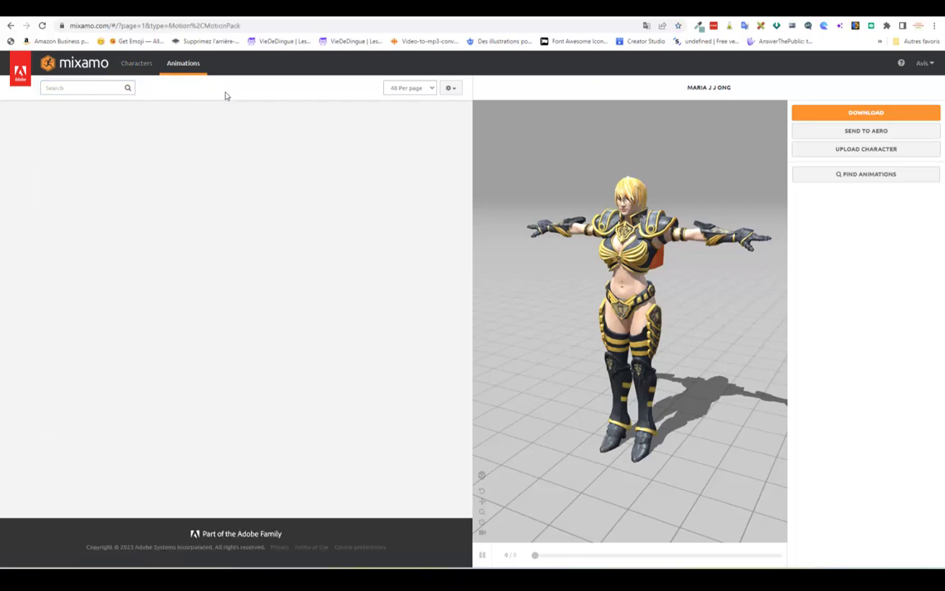
{"action": "scroll", "coordinate": [310, 269], "scroll_direction": "down", "scroll_amount": 5}
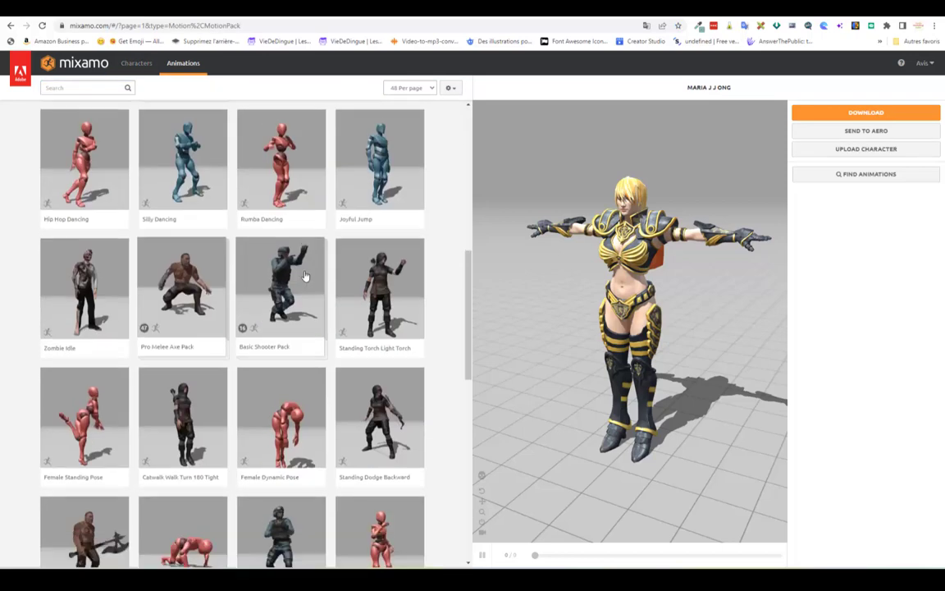
{"action": "scroll", "coordinate": [306, 274], "scroll_direction": "down", "scroll_amount": 10}
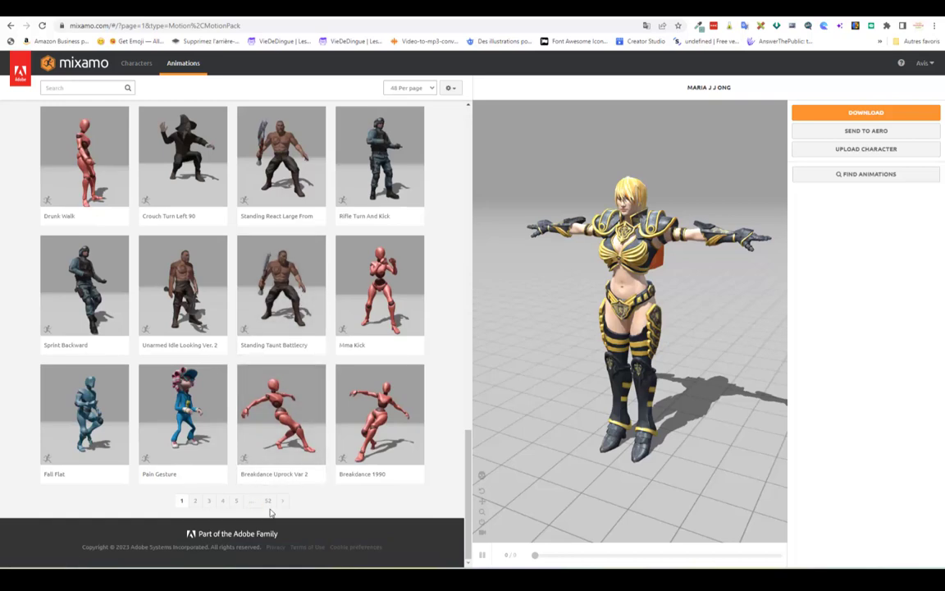
{"action": "scroll", "coordinate": [271, 411], "scroll_direction": "up", "scroll_amount": 3}
{"action": "scroll", "coordinate": [137, 220], "scroll_direction": "up", "scroll_amount": 10}
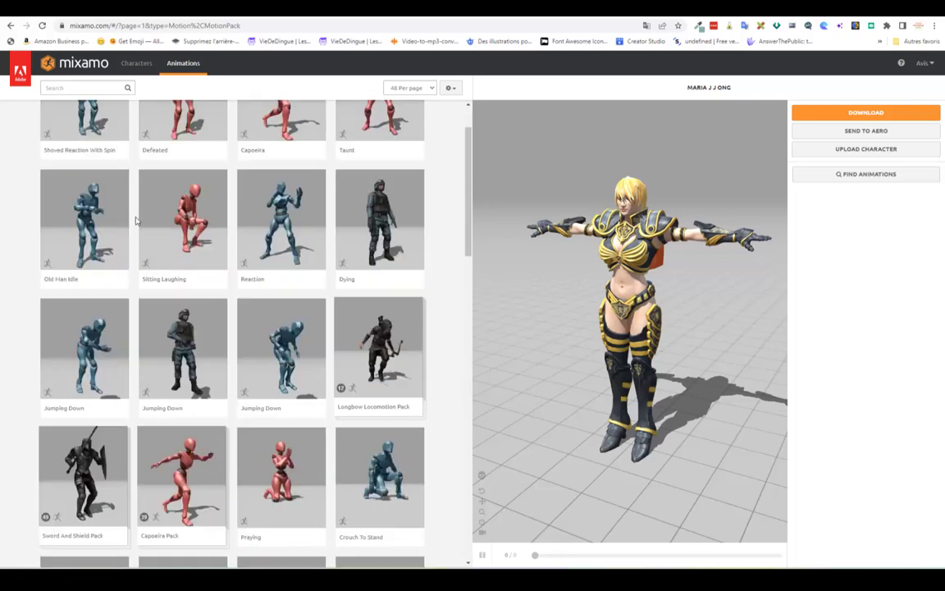
{"action": "scroll", "coordinate": [137, 220], "scroll_direction": "up", "scroll_amount": 2}
Step: Search the animations for 'walking'
{"action": "left_click", "coordinate": [63, 89]}
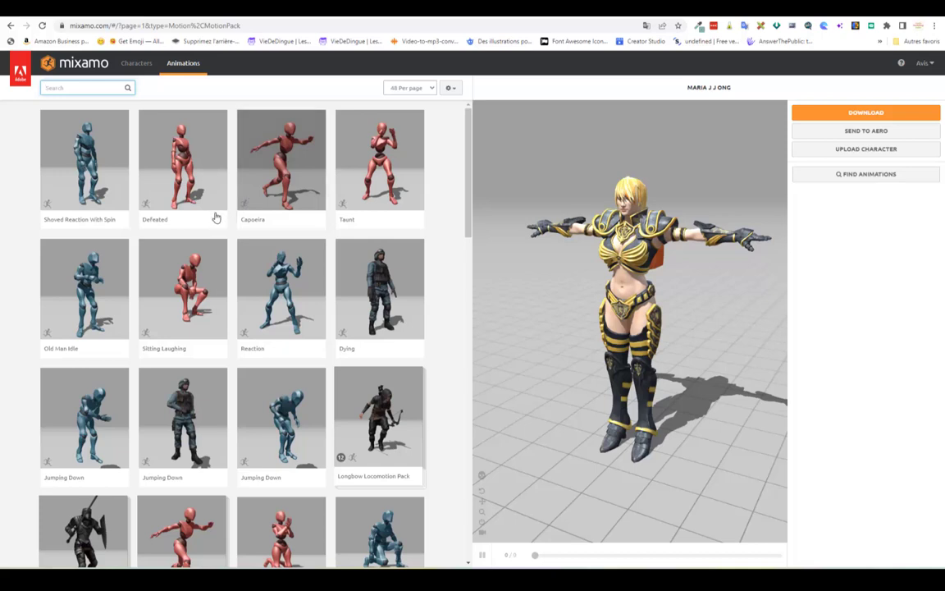
{"action": "left_click", "coordinate": [58, 91]}
{"action": "type", "text": "sl"}
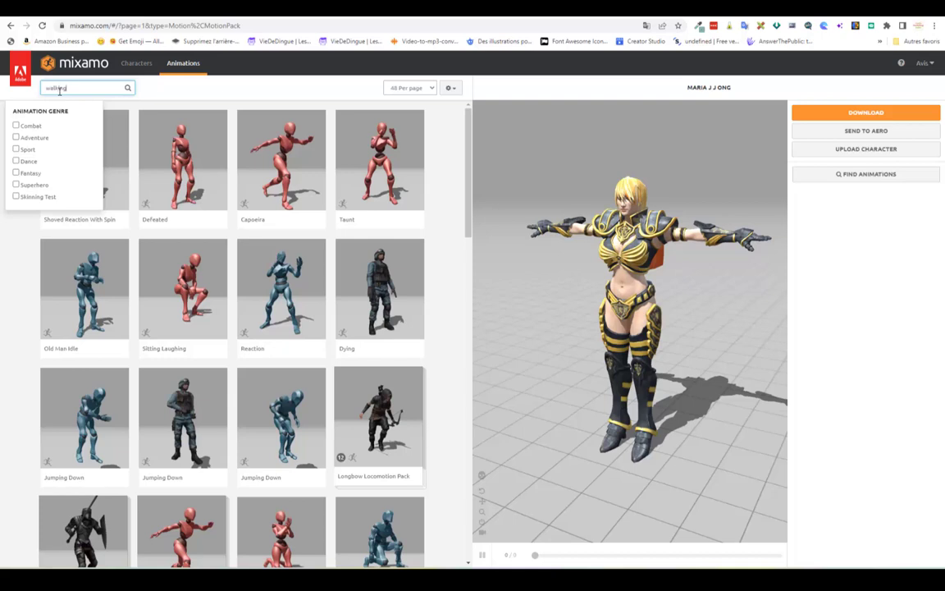
{"action": "key", "text": "Return"}
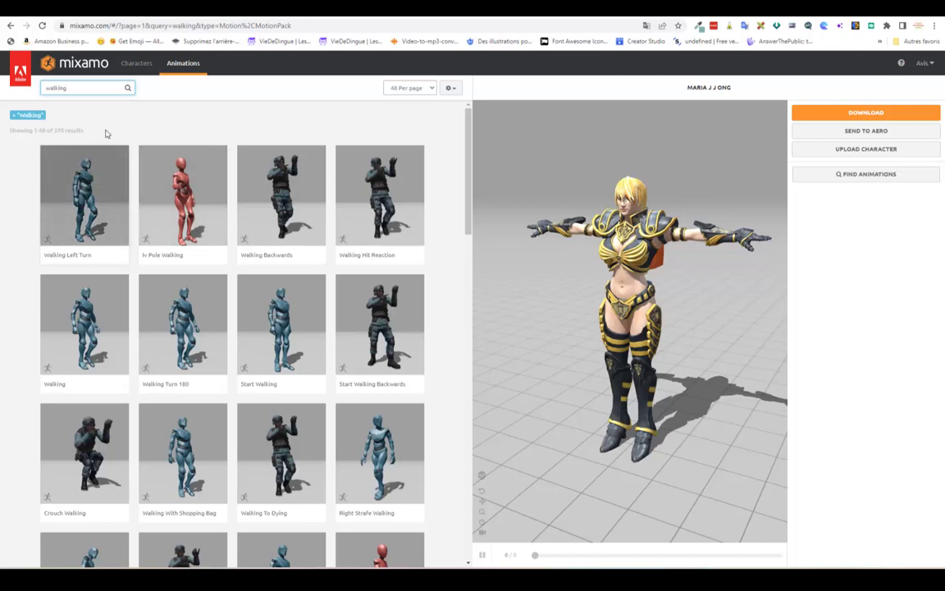
Step: Replace the search with 'seach' and scroll through results like Rummaging
{"action": "left_click_drag", "start_coordinate": [80, 88], "coordinate": [15, 92]}
{"action": "type", "text": "seach"}
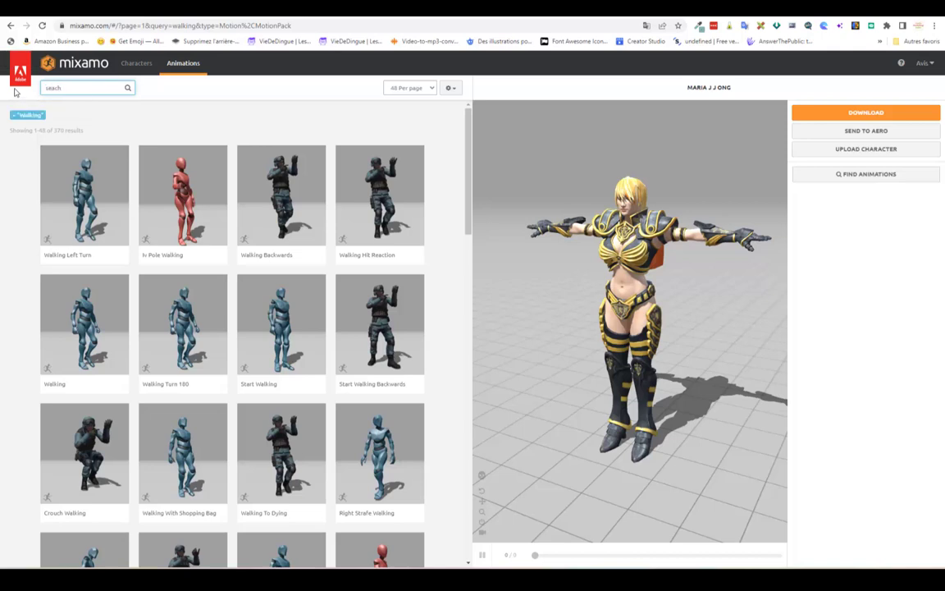
{"action": "key", "text": "Return"}
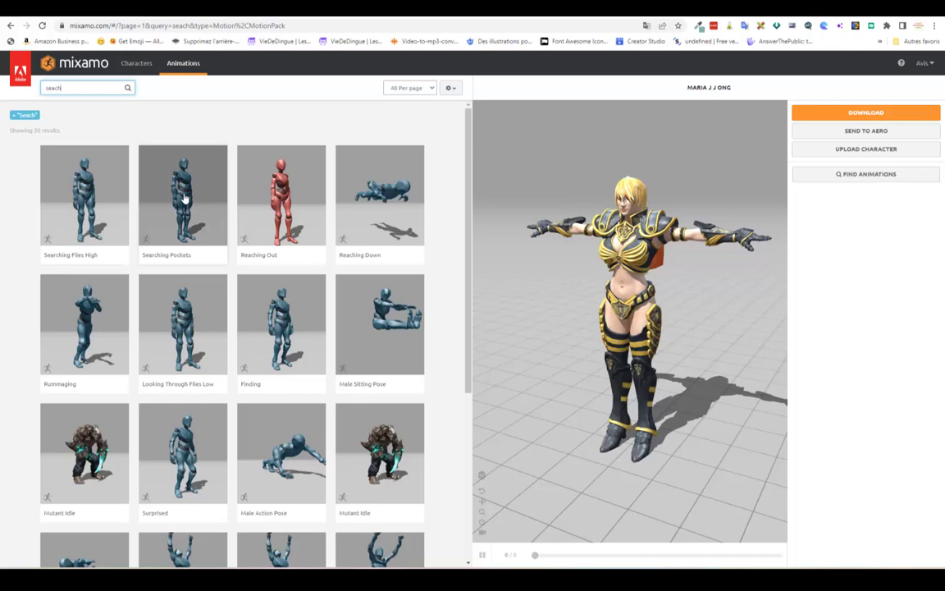
{"action": "scroll", "coordinate": [184, 199], "scroll_direction": "down", "scroll_amount": 1}
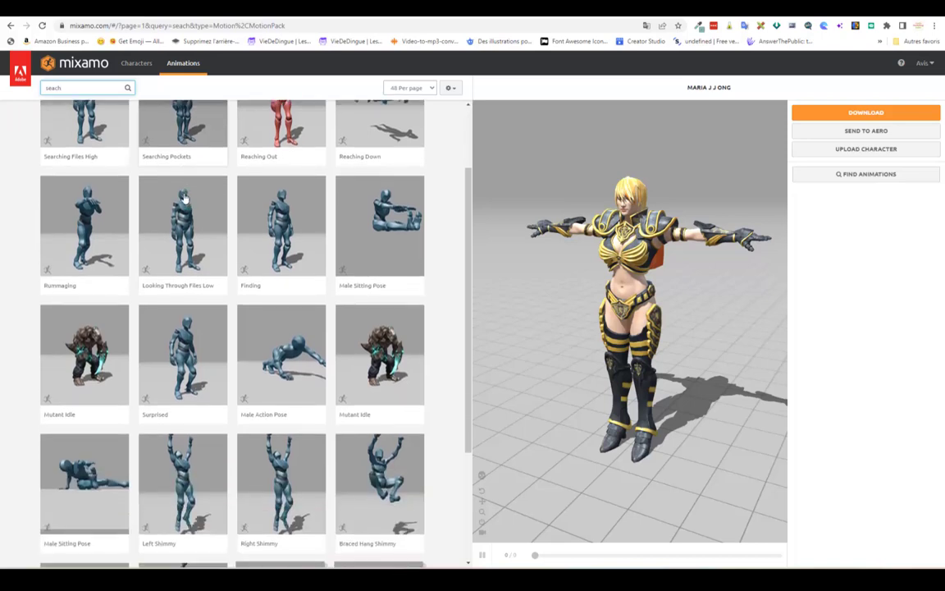
{"action": "scroll", "coordinate": [185, 199], "scroll_direction": "down", "scroll_amount": 1}
{"action": "scroll", "coordinate": [184, 199], "scroll_direction": "down", "scroll_amount": 1}
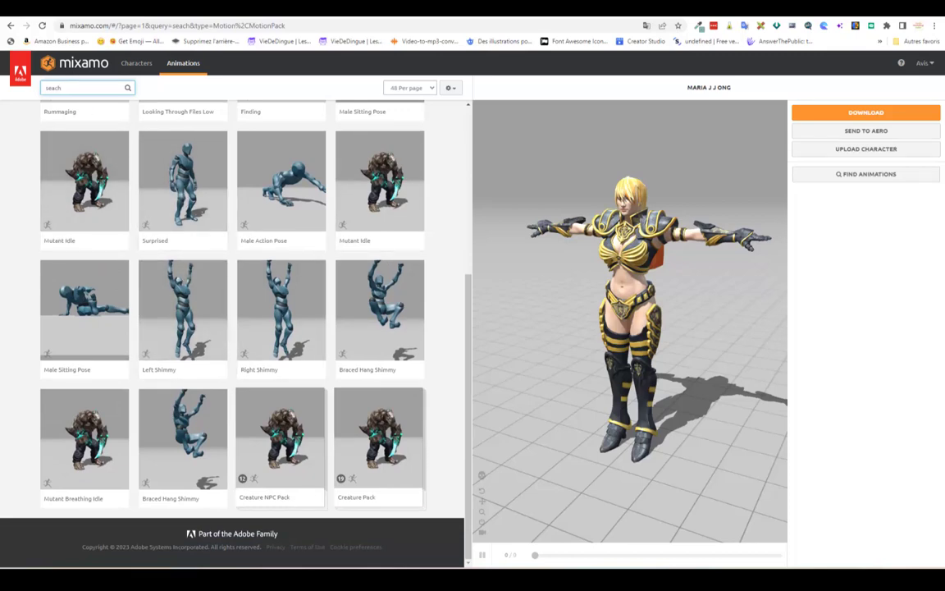
Step: Show slide 12 in PowerPoint, with a brief switch to Mixamo and back
{"action": "left_click", "coordinate": [316, 525]}
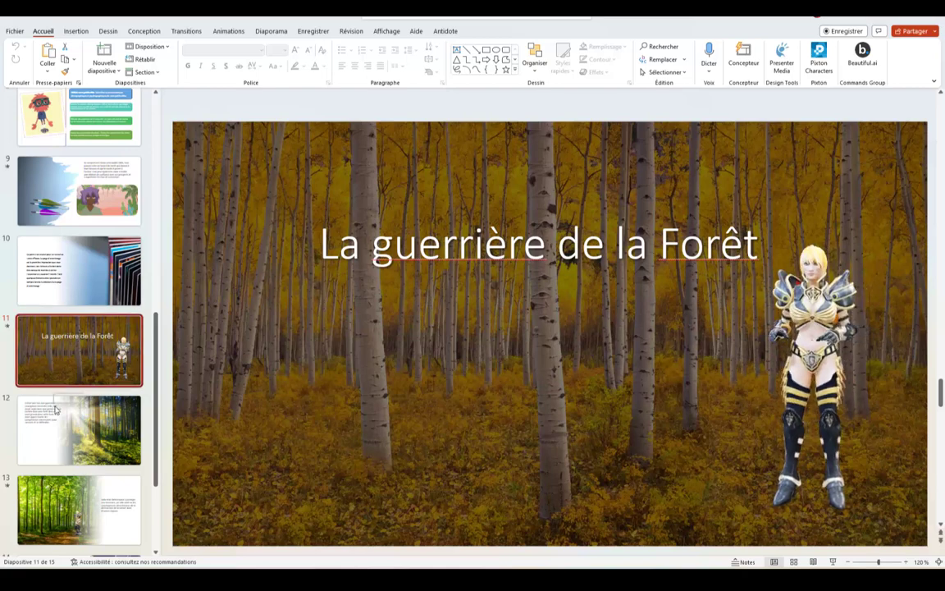
{"action": "left_click", "coordinate": [39, 447]}
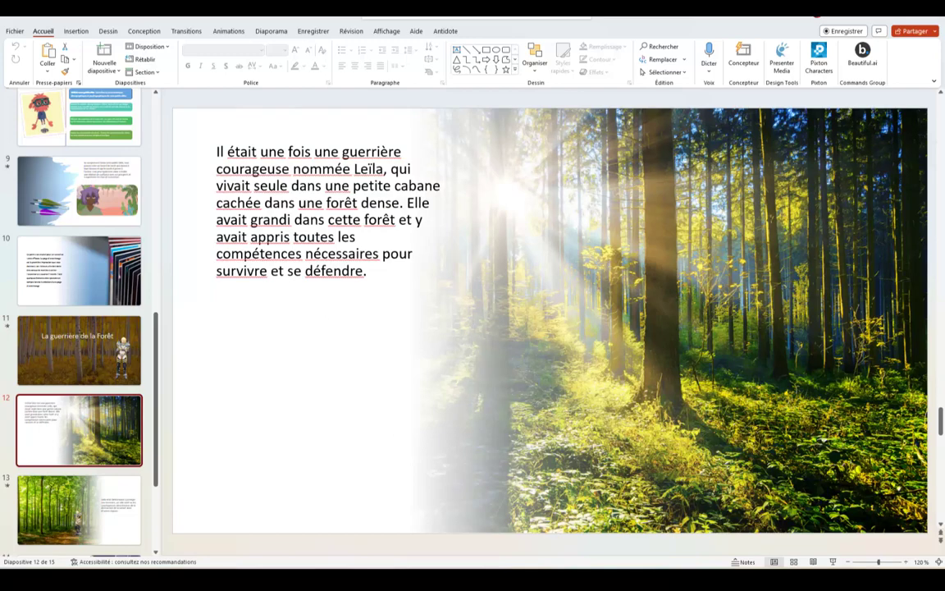
{"action": "left_click", "coordinate": [418, 525]}
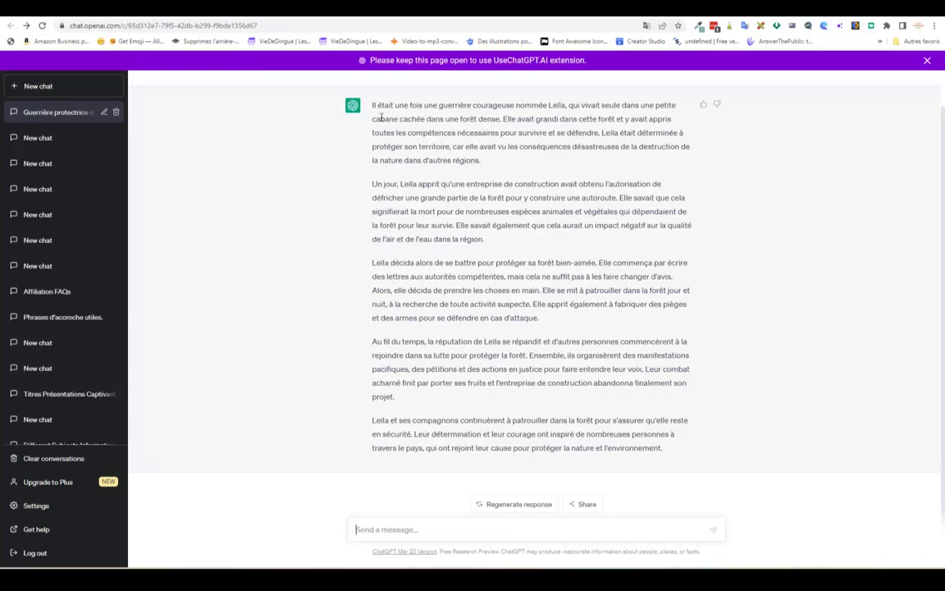
{"action": "left_click", "coordinate": [369, 563]}
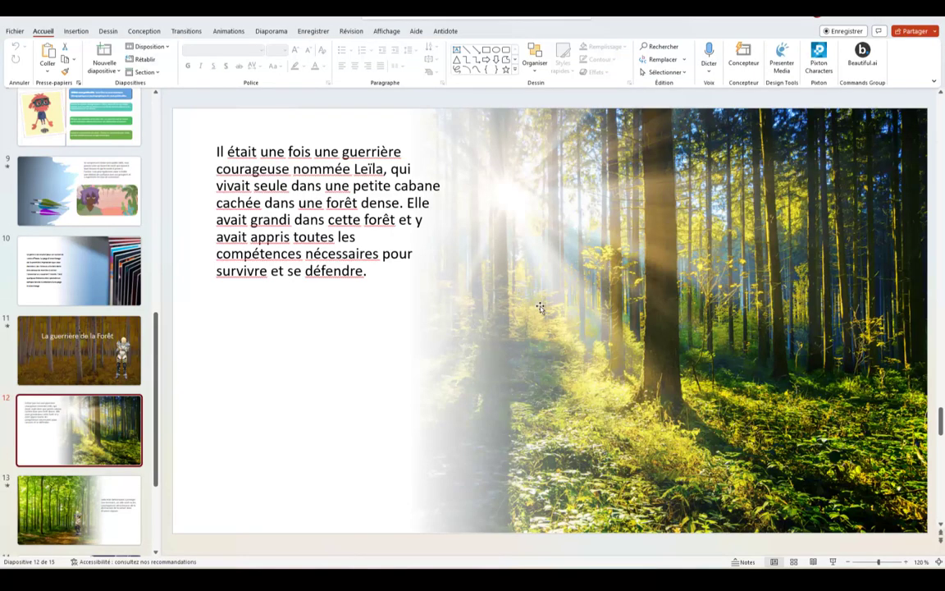
Step: Open Designer, then browse stock forest photos to replace slide 12's picture
{"action": "left_click", "coordinate": [744, 58]}
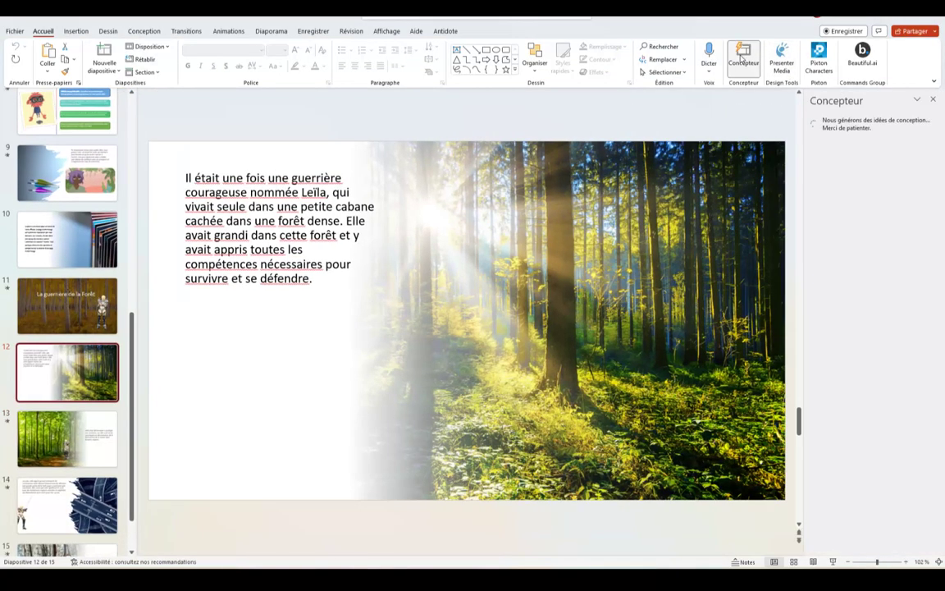
{"action": "left_click", "coordinate": [553, 271]}
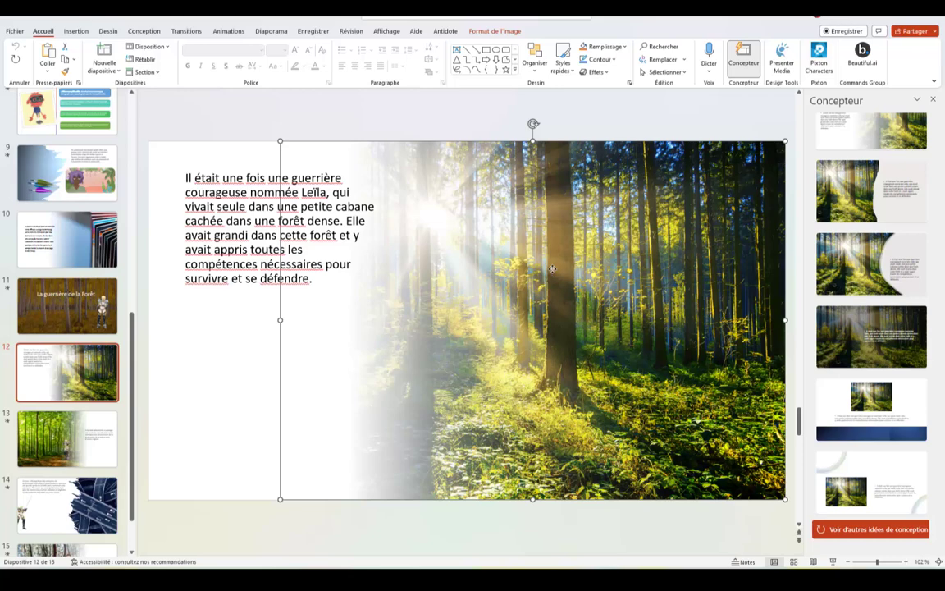
{"action": "right_click", "coordinate": [553, 270]}
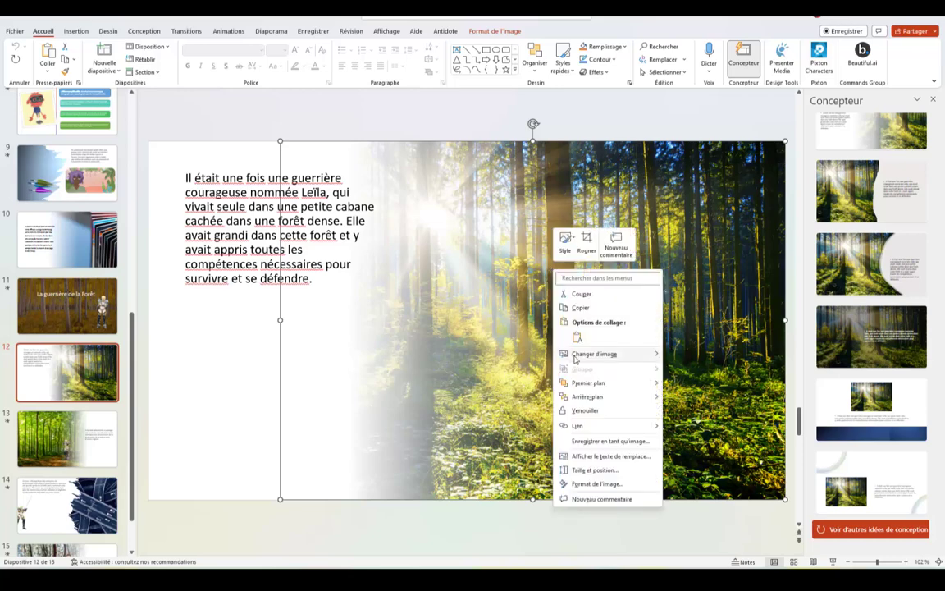
{"action": "mouse_move", "coordinate": [585, 358]}
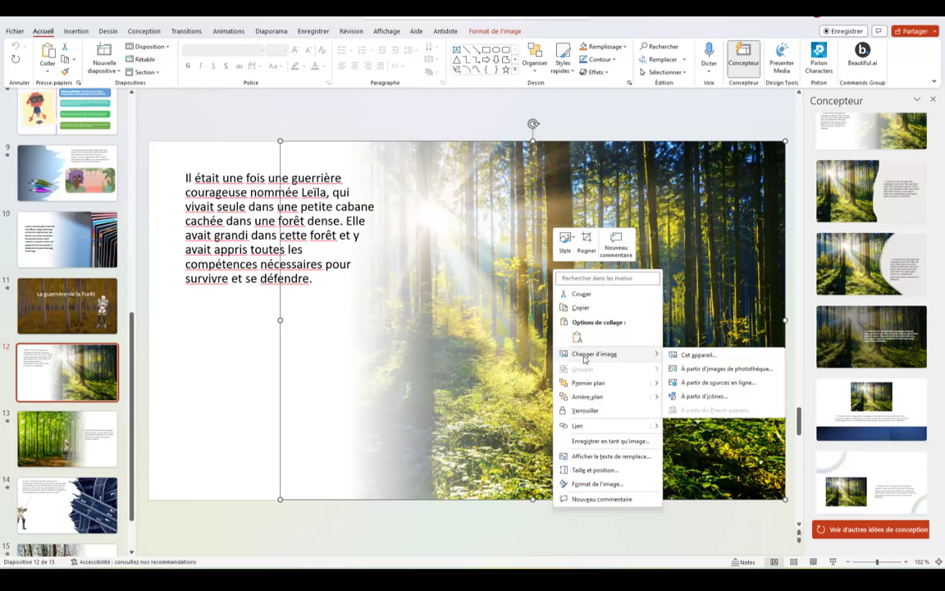
{"action": "left_click", "coordinate": [733, 374]}
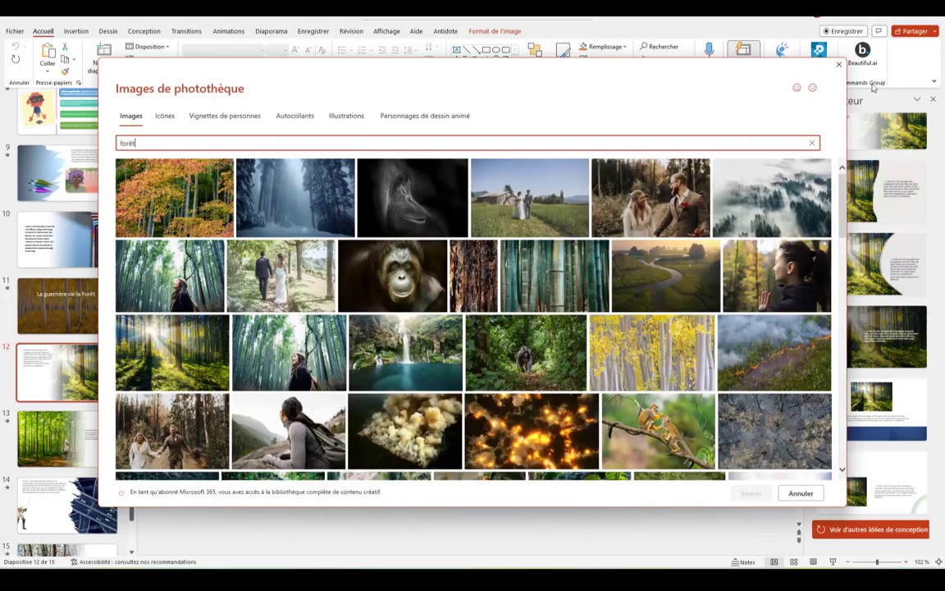
{"action": "scroll", "coordinate": [505, 287], "scroll_direction": "down", "scroll_amount": 5}
{"action": "scroll", "coordinate": [505, 287], "scroll_direction": "down", "scroll_amount": 5}
{"action": "scroll", "coordinate": [506, 286], "scroll_direction": "down", "scroll_amount": 2}
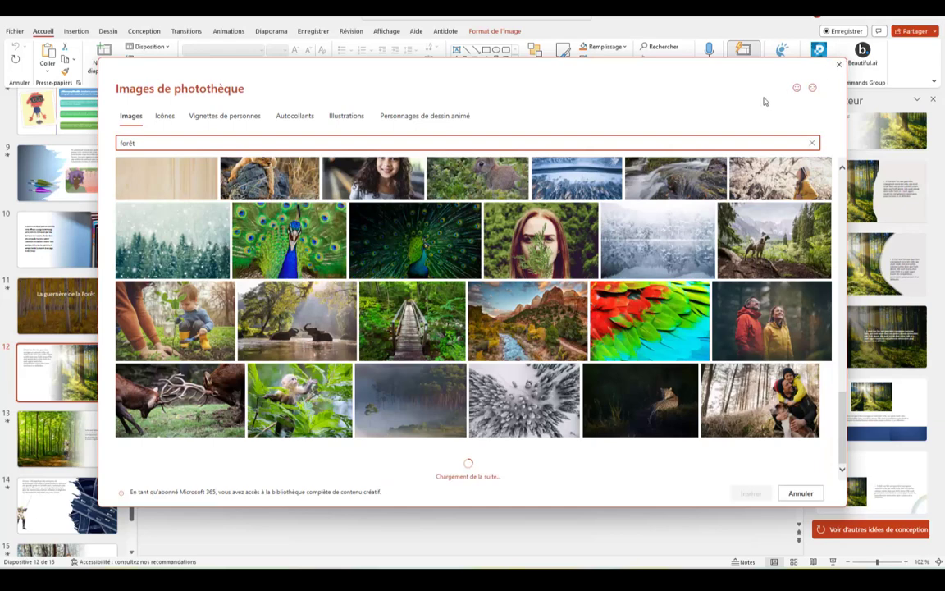
Step: Cancel without inserting a photo, then select the highway image on slide 14
{"action": "key", "text": "Escape"}
{"action": "left_click", "coordinate": [47, 501]}
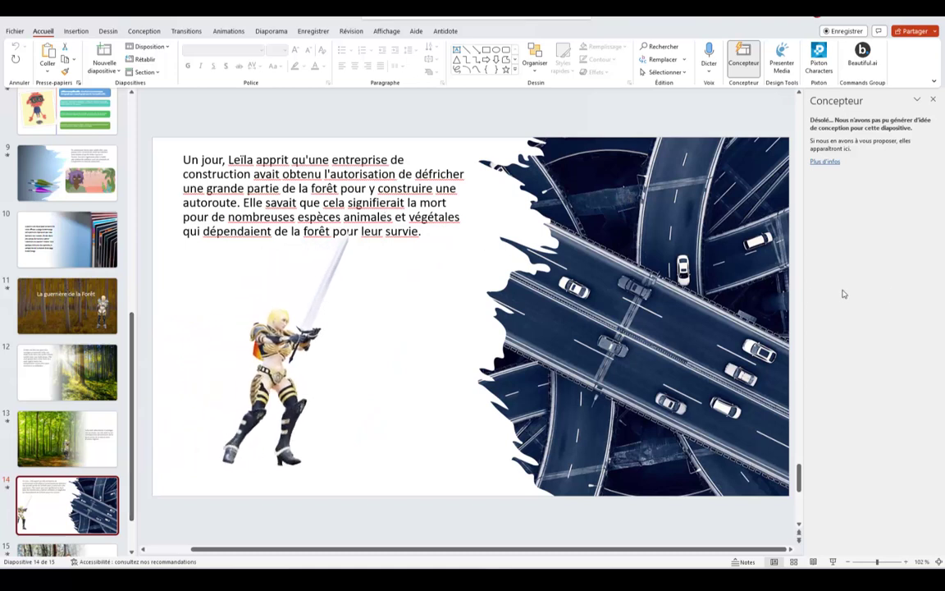
{"action": "left_click", "coordinate": [624, 320]}
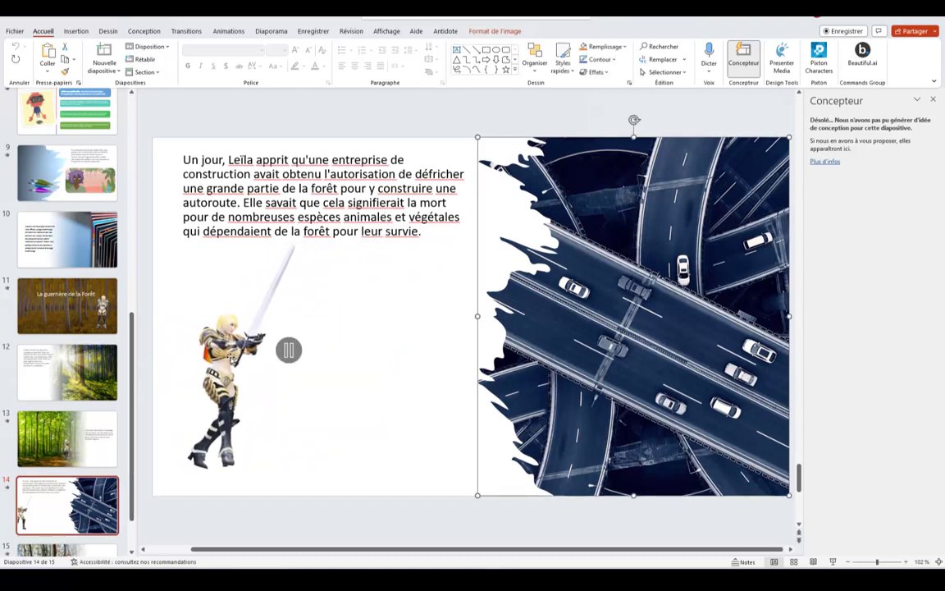
Step: Toggle between the Mixamo animations page and slide 14 in PowerPoint
{"action": "mouse_move", "coordinate": [422, 584]}
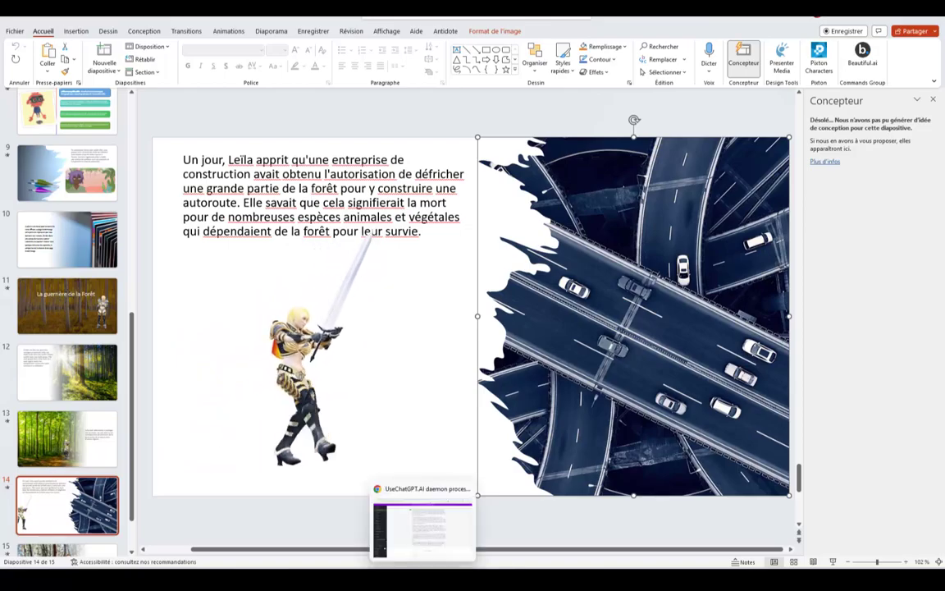
{"action": "left_click", "coordinate": [423, 525]}
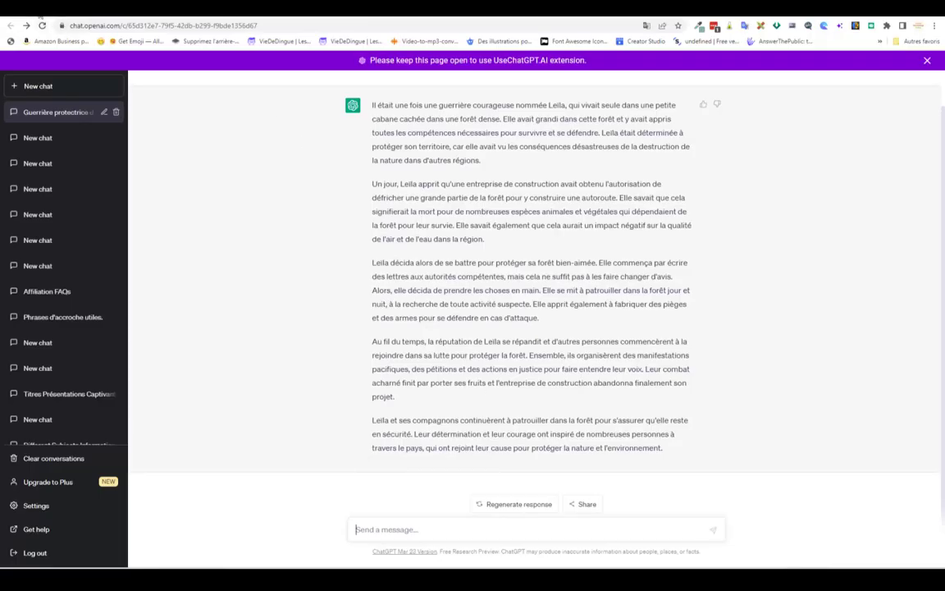
{"action": "left_click", "coordinate": [58, 15]}
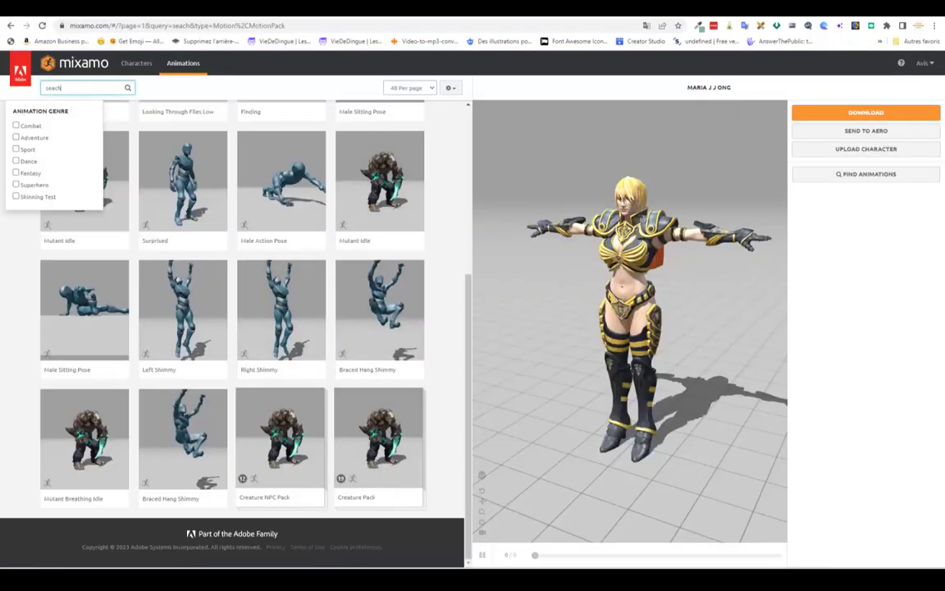
{"action": "mouse_move", "coordinate": [317, 584]}
{"action": "left_click", "coordinate": [317, 525]}
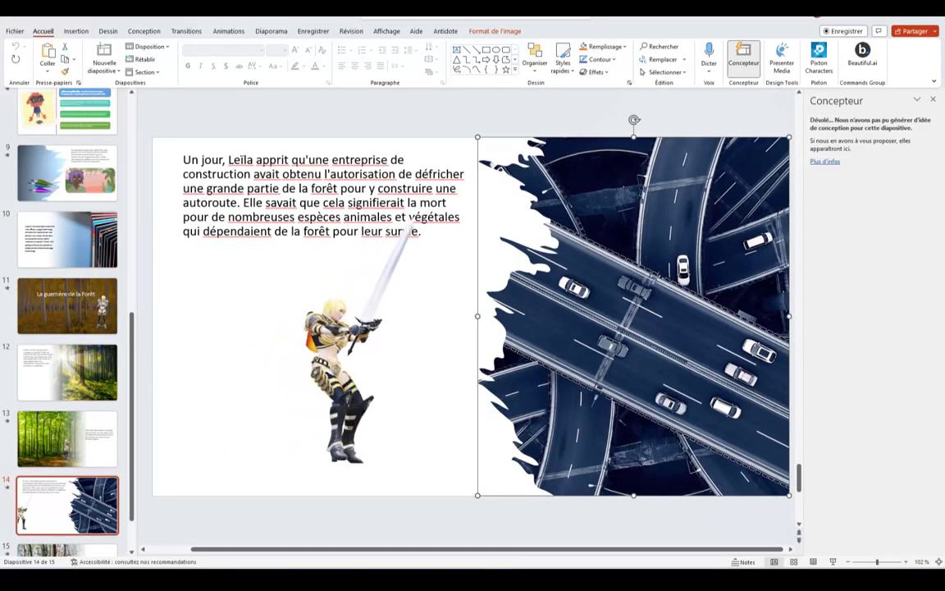
{"action": "key", "text": "alt+Tab"}
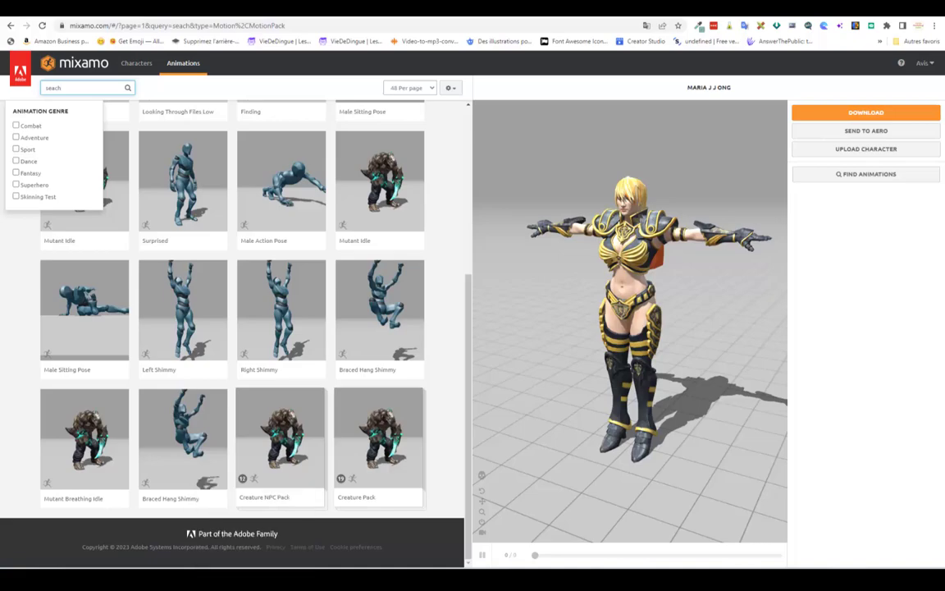
{"action": "key", "text": "alt+Tab"}
Step: Add a new blank slide 15 after slide 14
{"action": "right_click", "coordinate": [54, 221]}
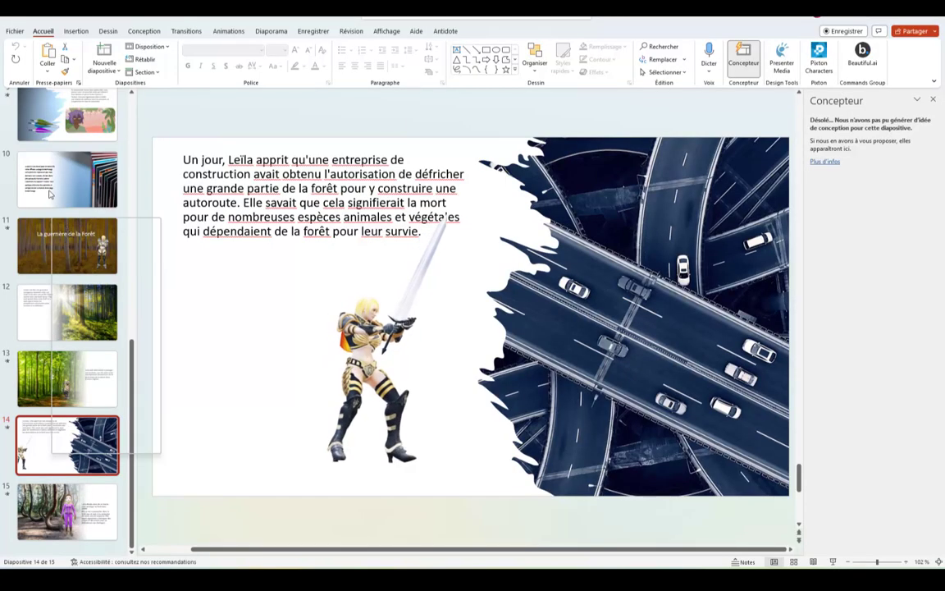
{"action": "left_click", "coordinate": [119, 70]}
{"action": "left_click", "coordinate": [204, 298]}
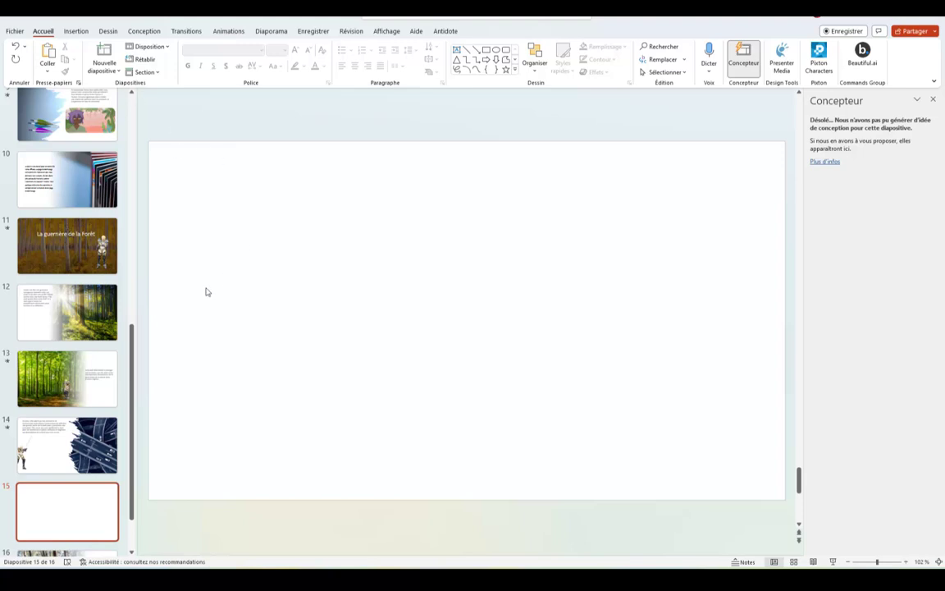
Step: Insert the 3D model Walking (6).fbx from Téléchargements onto slide 15
{"action": "left_click", "coordinate": [76, 30]}
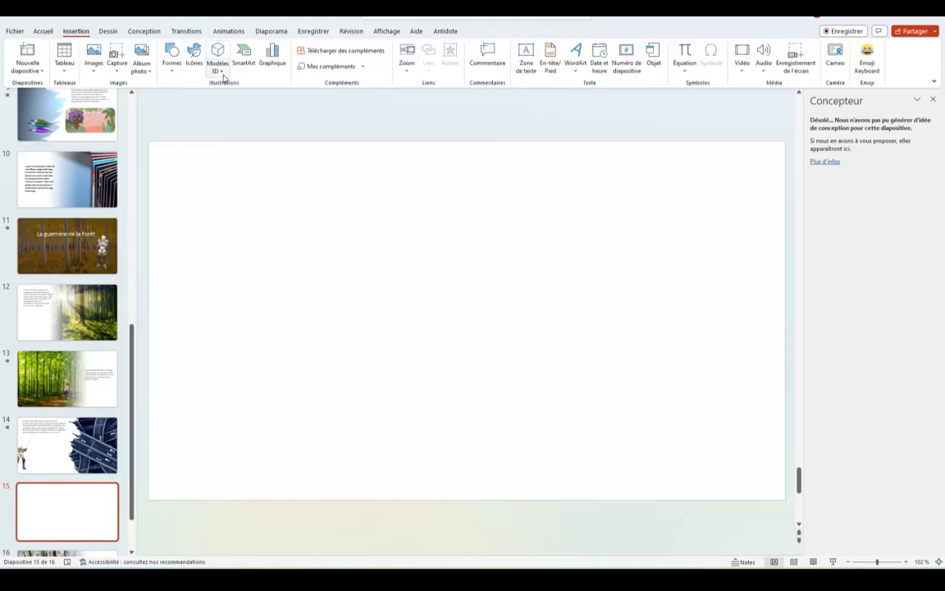
{"action": "left_click", "coordinate": [220, 72]}
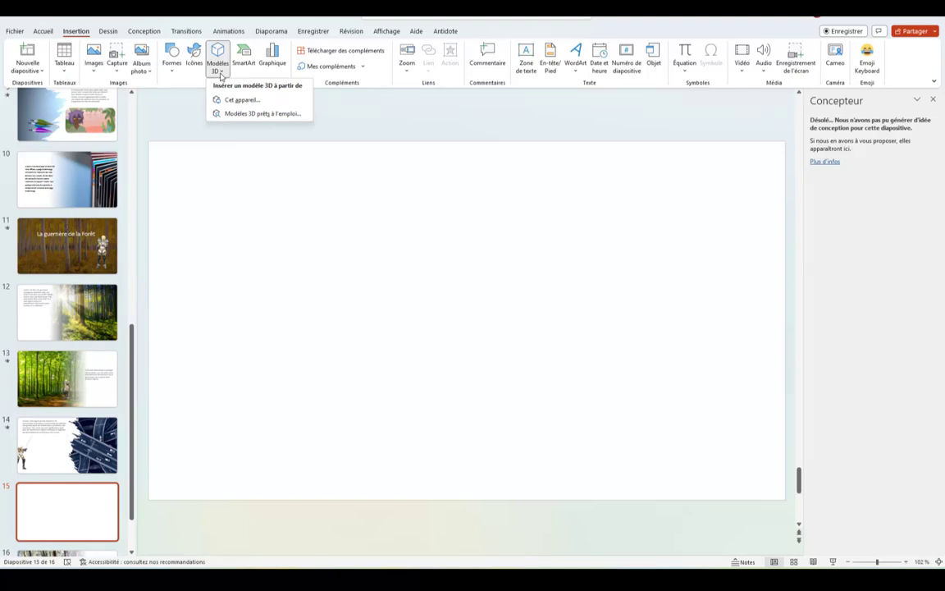
{"action": "left_click", "coordinate": [235, 100]}
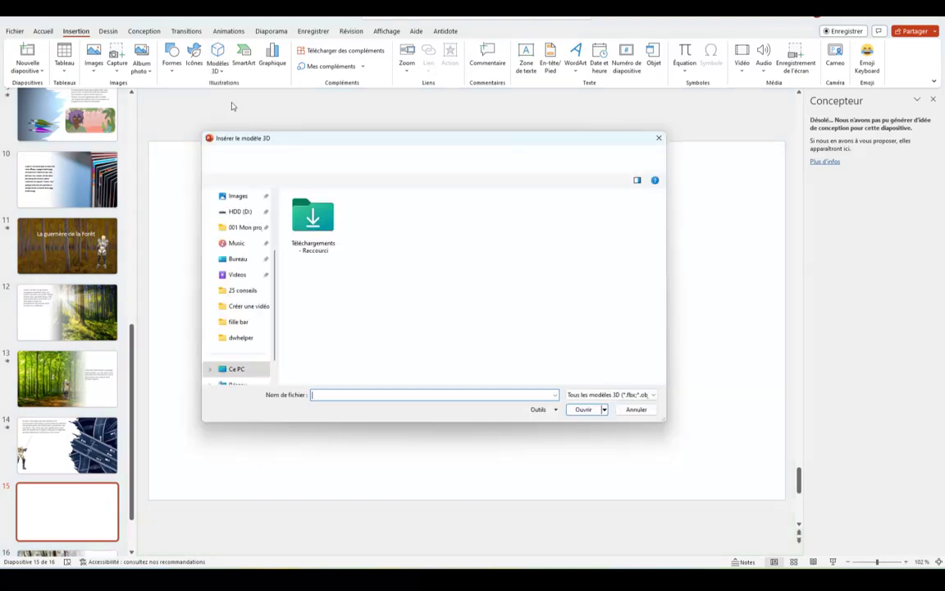
{"action": "double_click", "coordinate": [318, 228]}
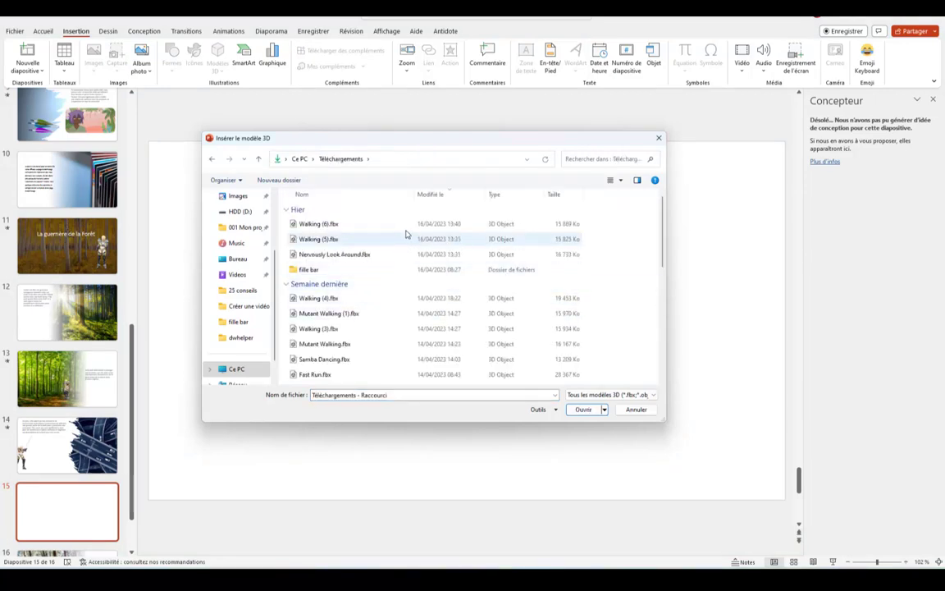
{"action": "left_click", "coordinate": [312, 228]}
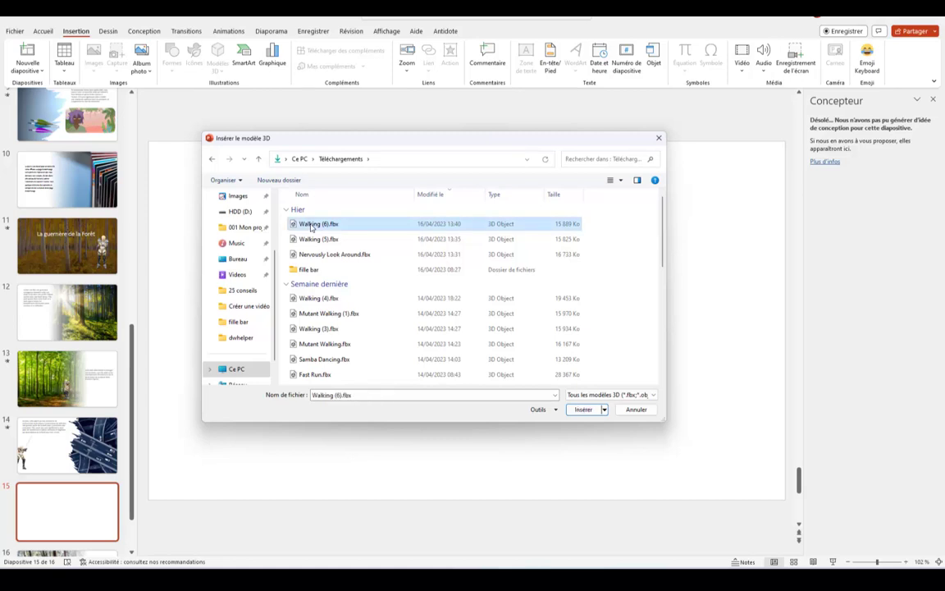
{"action": "double_click", "coordinate": [311, 227]}
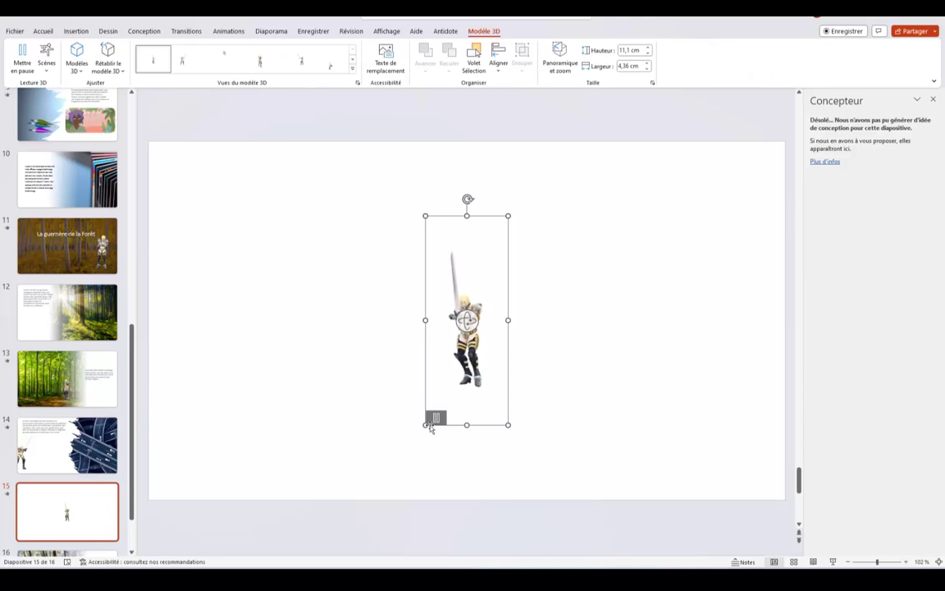
Step: Enlarge the warrior model, try several preset 3D views, and choose the front-facing one
{"action": "left_click_drag", "start_coordinate": [422, 427], "coordinate": [306, 479]}
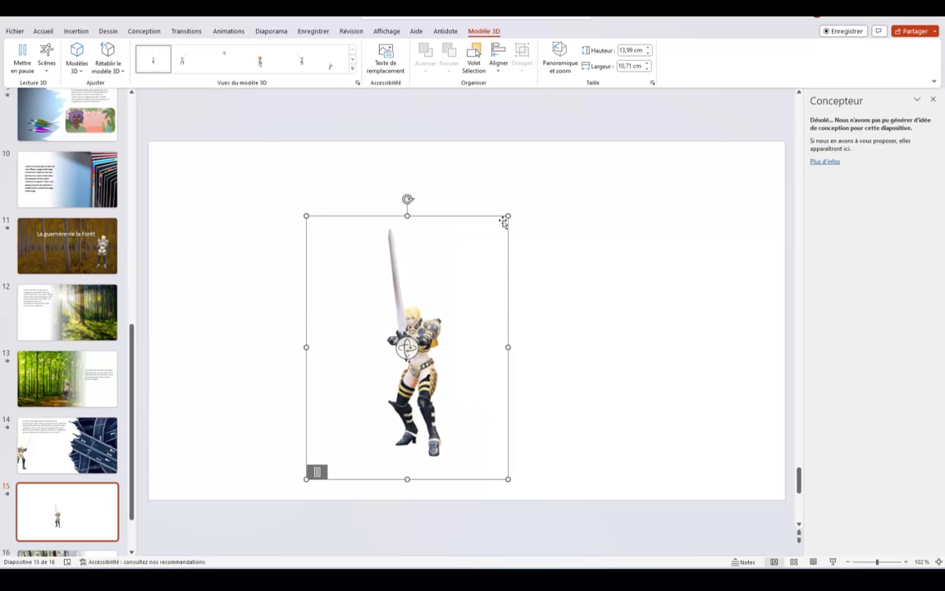
{"action": "left_click_drag", "start_coordinate": [508, 216], "coordinate": [550, 182]}
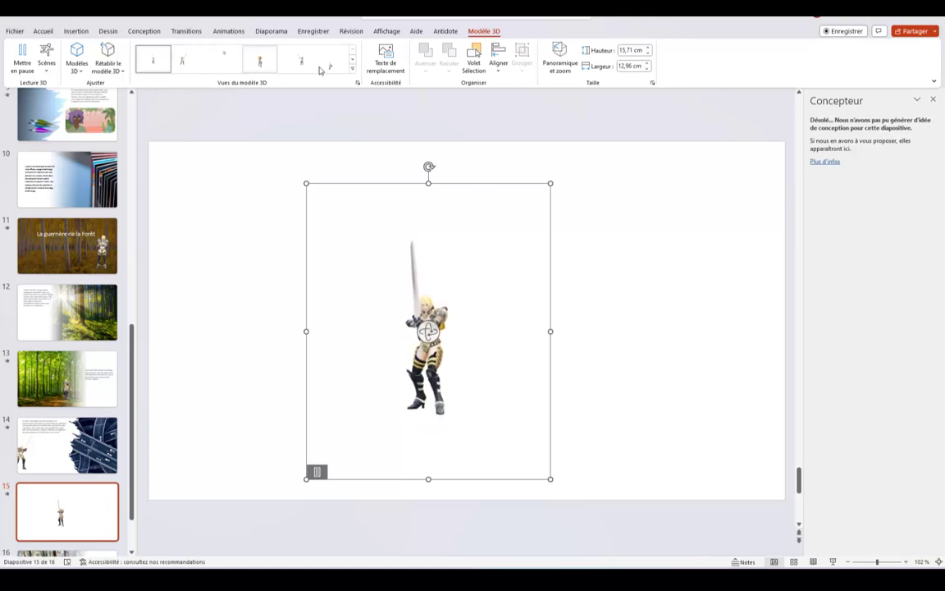
{"action": "left_click", "coordinate": [353, 72]}
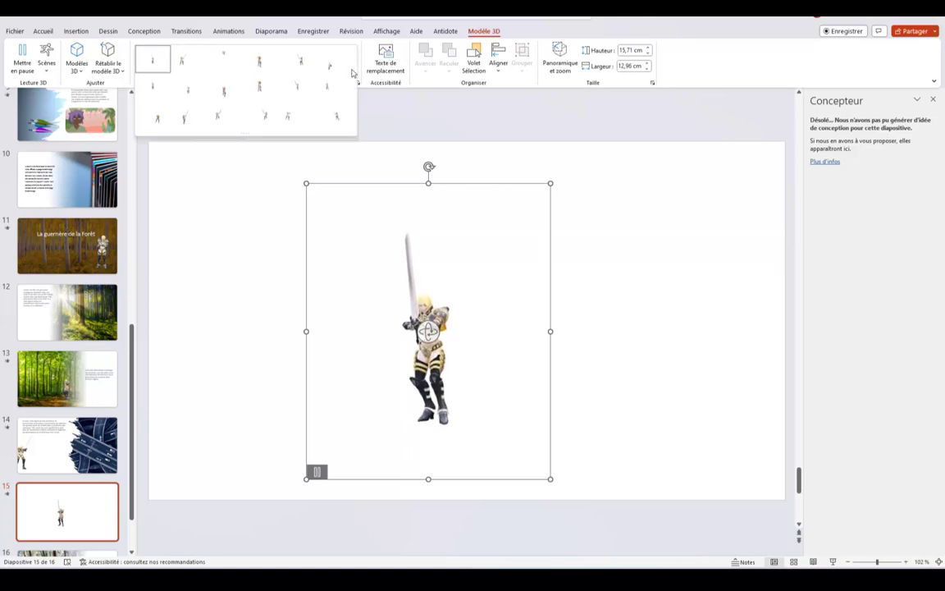
{"action": "left_click", "coordinate": [188, 69]}
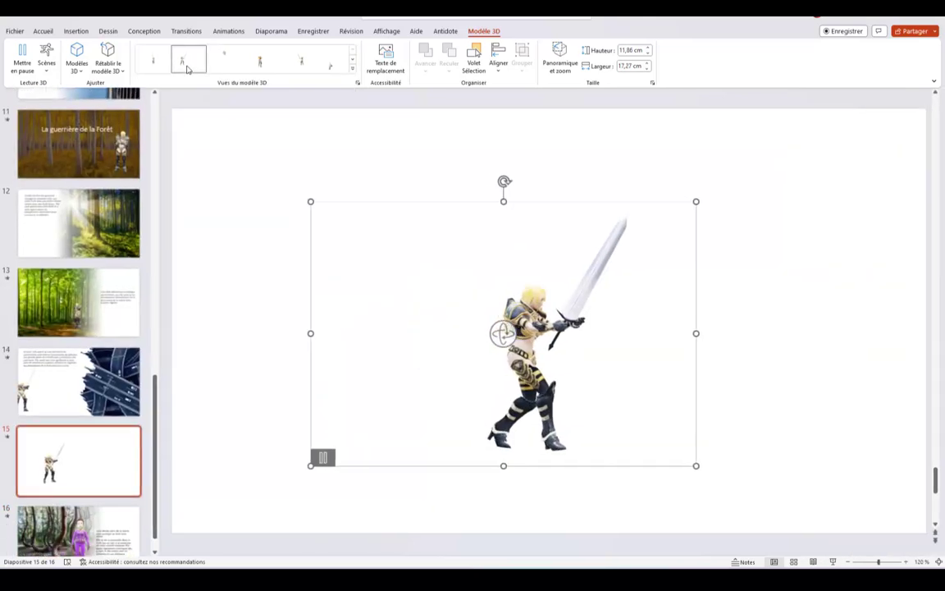
{"action": "left_click", "coordinate": [225, 61]}
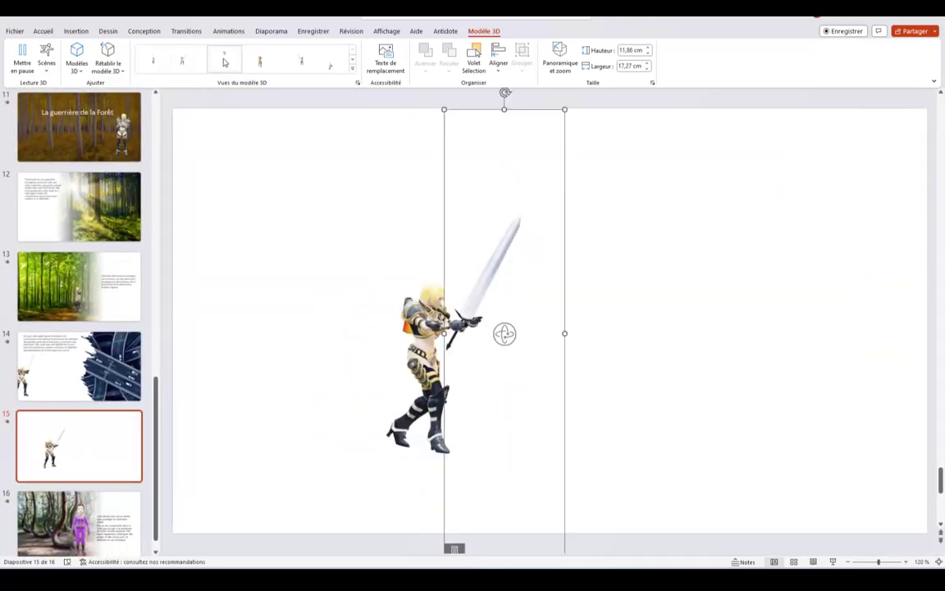
{"action": "left_click", "coordinate": [262, 66]}
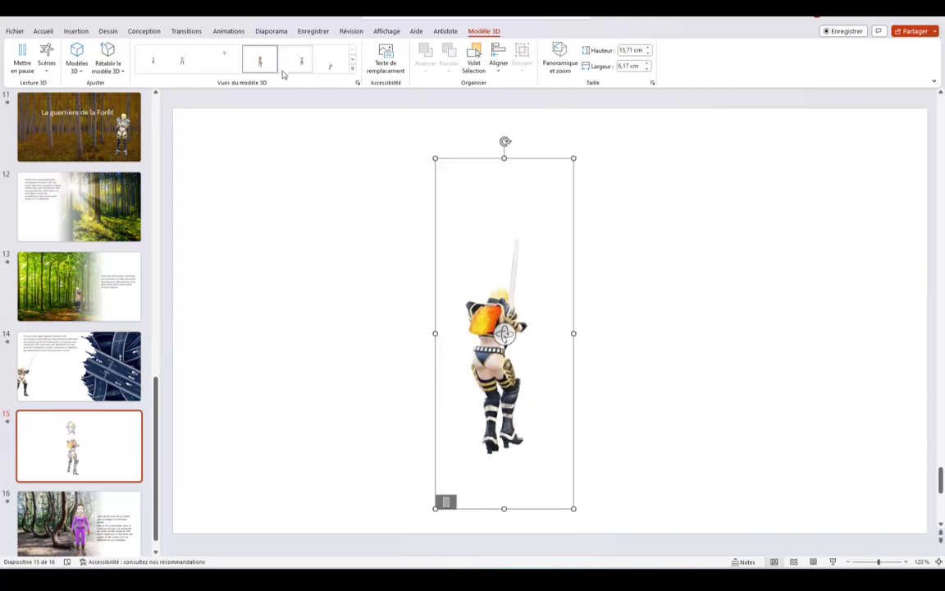
{"action": "left_click", "coordinate": [295, 65]}
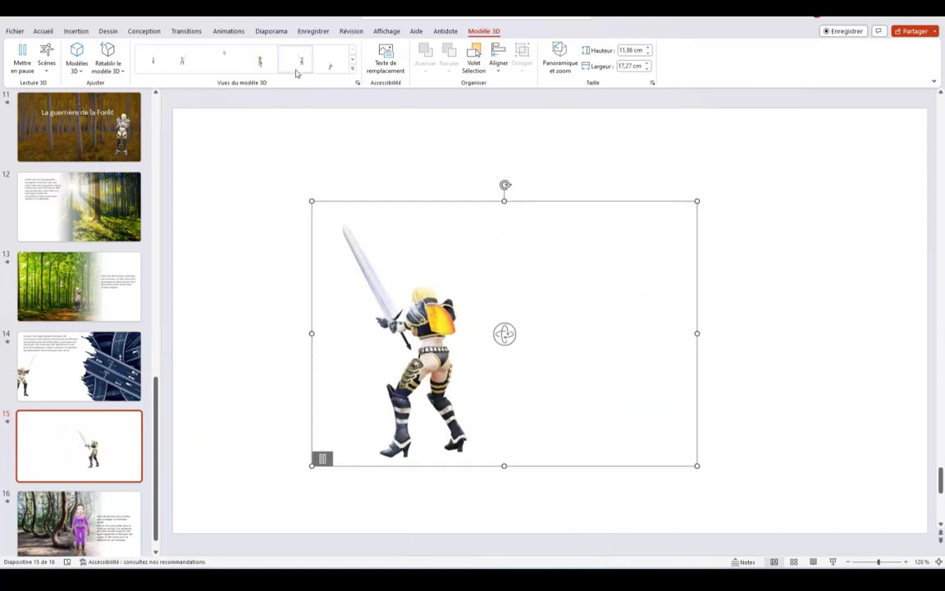
{"action": "left_click", "coordinate": [345, 70]}
{"action": "left_click", "coordinate": [352, 70]}
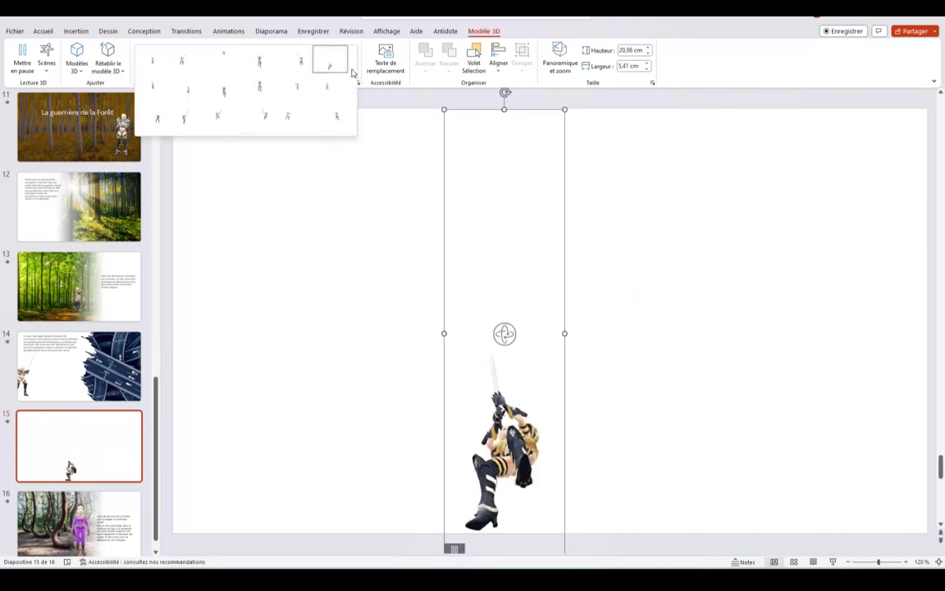
{"action": "left_click", "coordinate": [157, 96]}
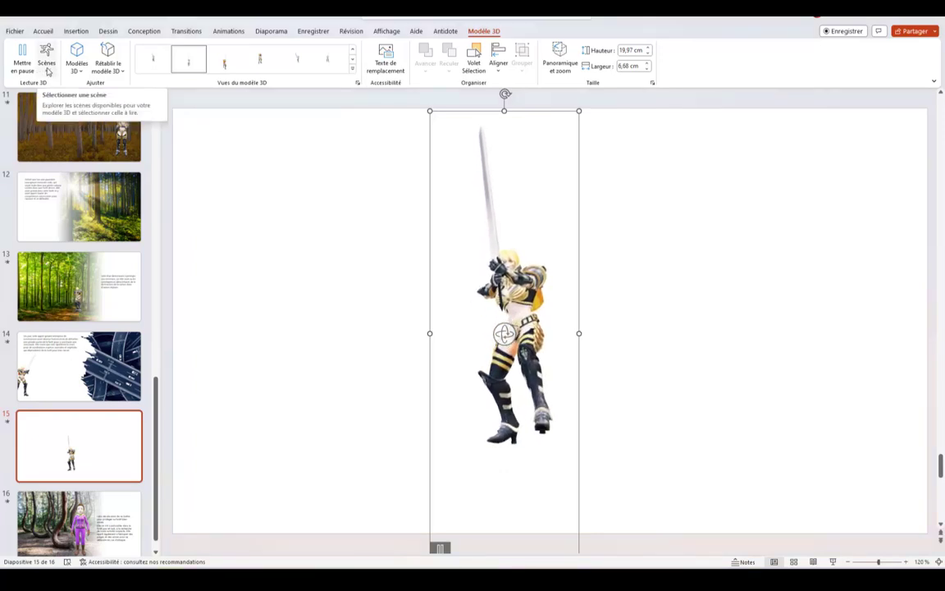
Step: Insert Walking (5).fbx at upper right and shift the sword warrior to the left
{"action": "left_click", "coordinate": [47, 65]}
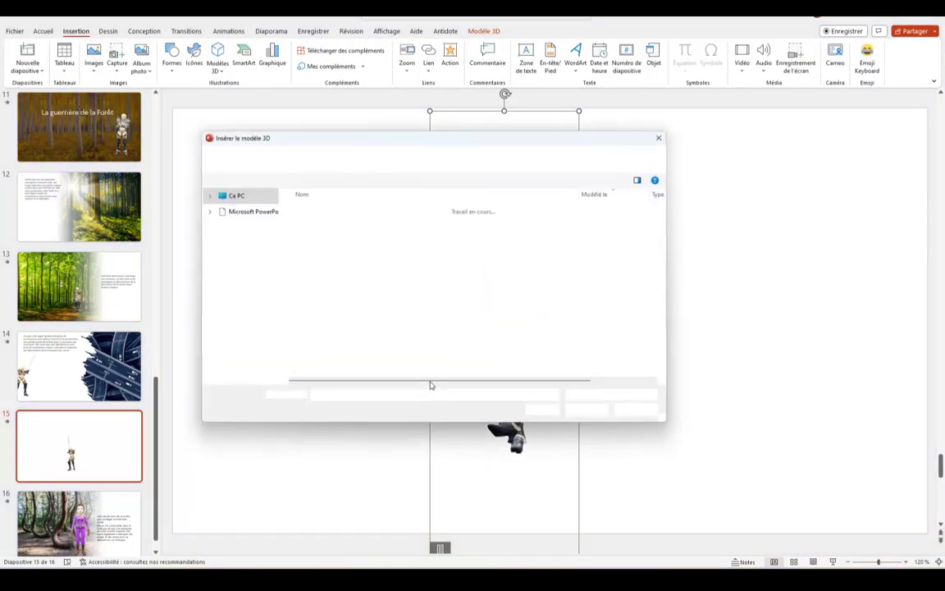
{"action": "double_click", "coordinate": [316, 240]}
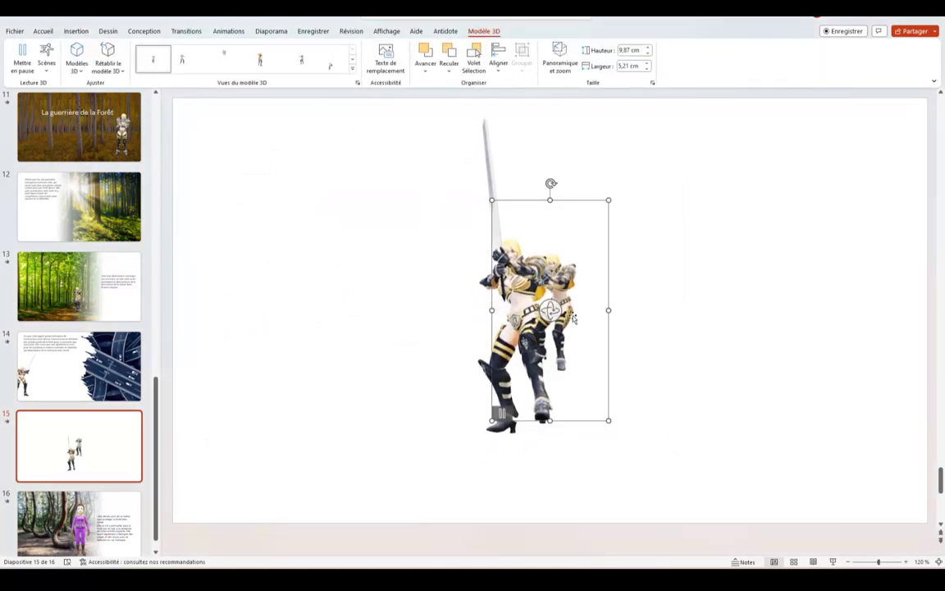
{"action": "left_click_drag", "start_coordinate": [583, 310], "coordinate": [759, 287]}
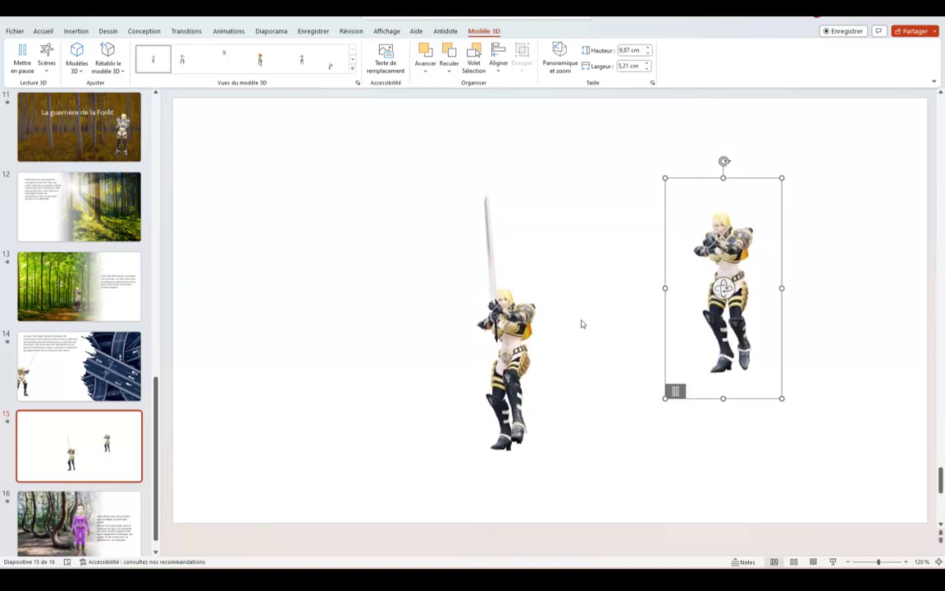
{"action": "left_click_drag", "start_coordinate": [574, 322], "coordinate": [489, 328]}
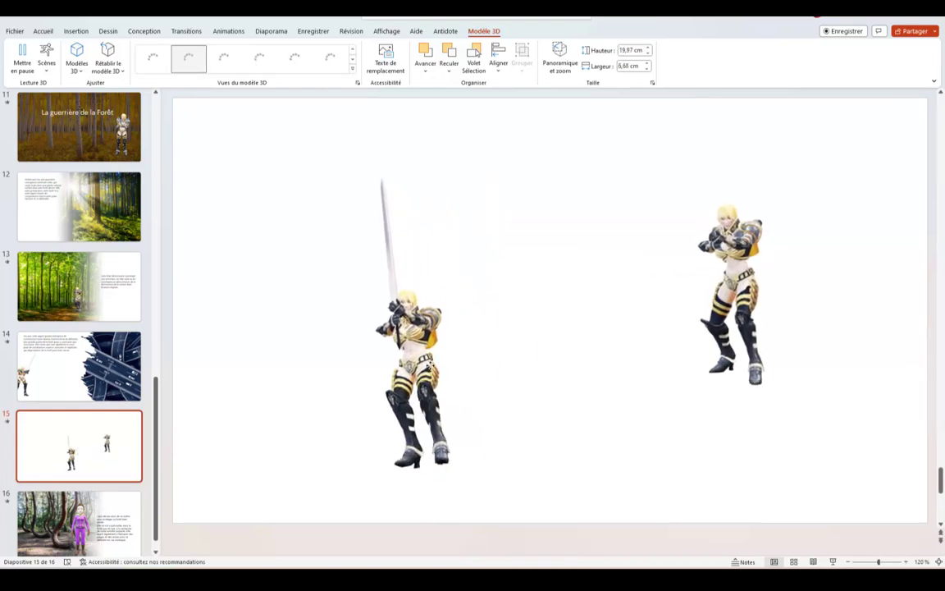
{"action": "left_click_drag", "start_coordinate": [718, 246], "coordinate": [670, 226]}
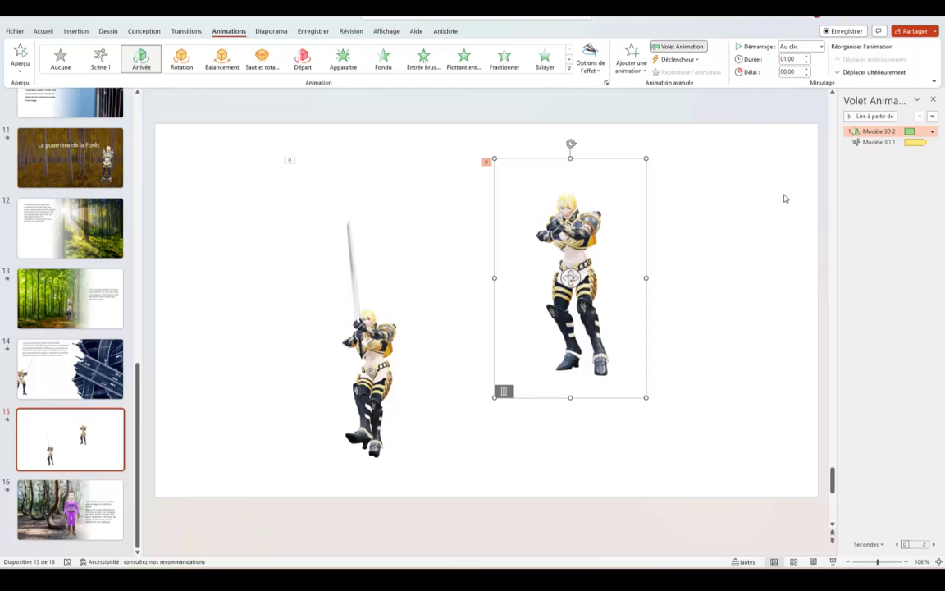
Step: In the Animation Pane, select Modèle 3D 1 and change the sword warrior's animation to Rotation
{"action": "left_click", "coordinate": [784, 199]}
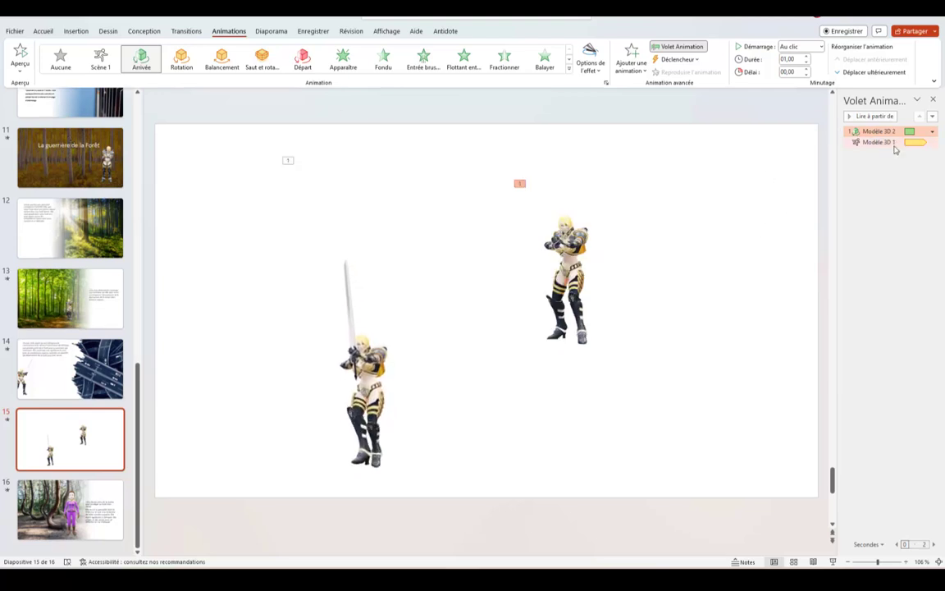
{"action": "left_click", "coordinate": [884, 142]}
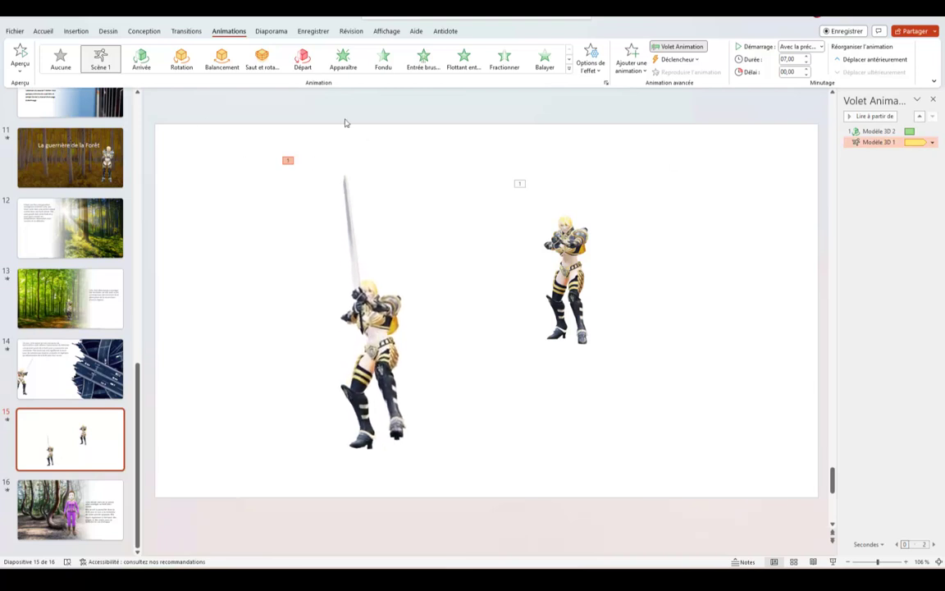
{"action": "left_click", "coordinate": [181, 57]}
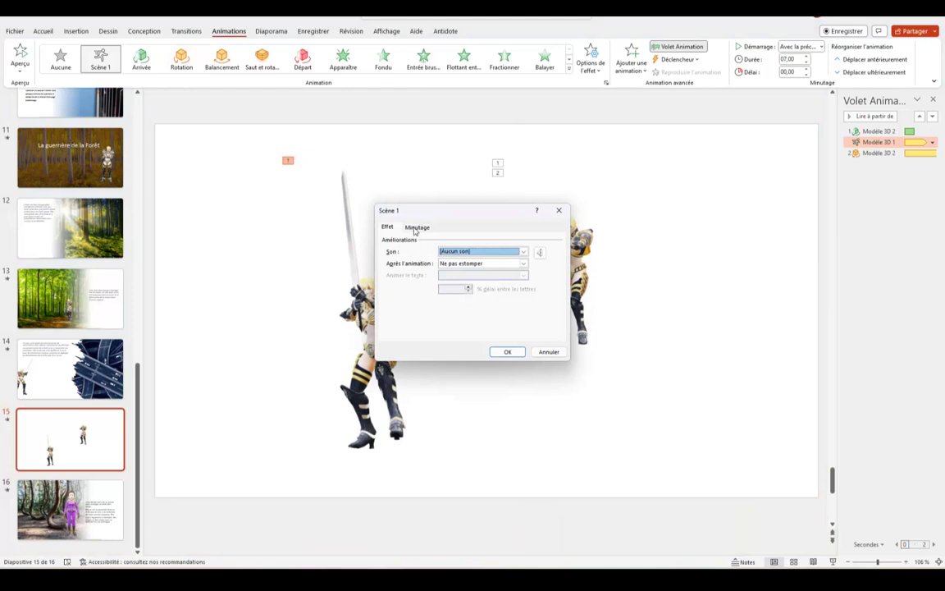
Step: Set the sword warrior's Scène 1 effect duration to 5 seconds in its timing options
{"action": "left_click", "coordinate": [416, 228]}
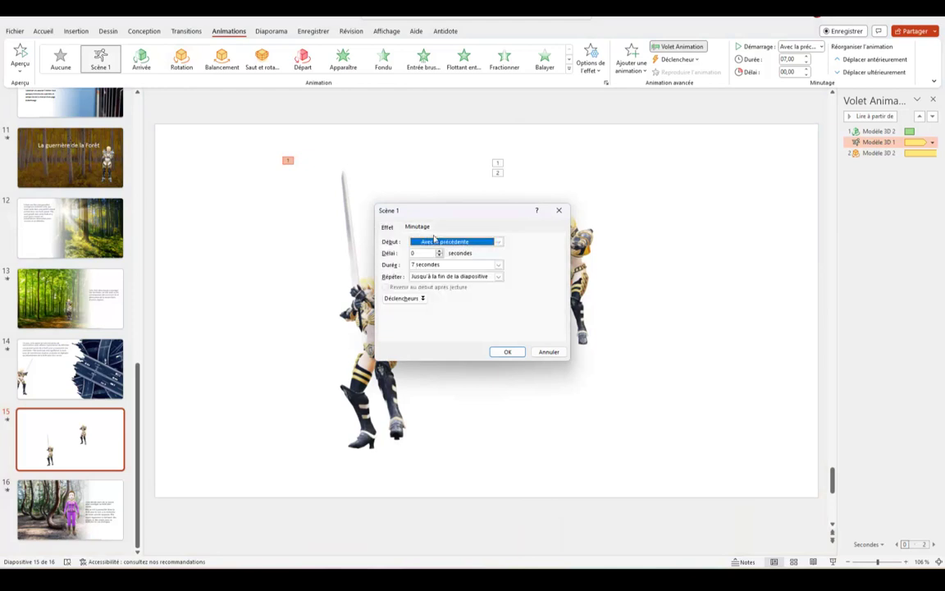
{"action": "left_click", "coordinate": [499, 265]}
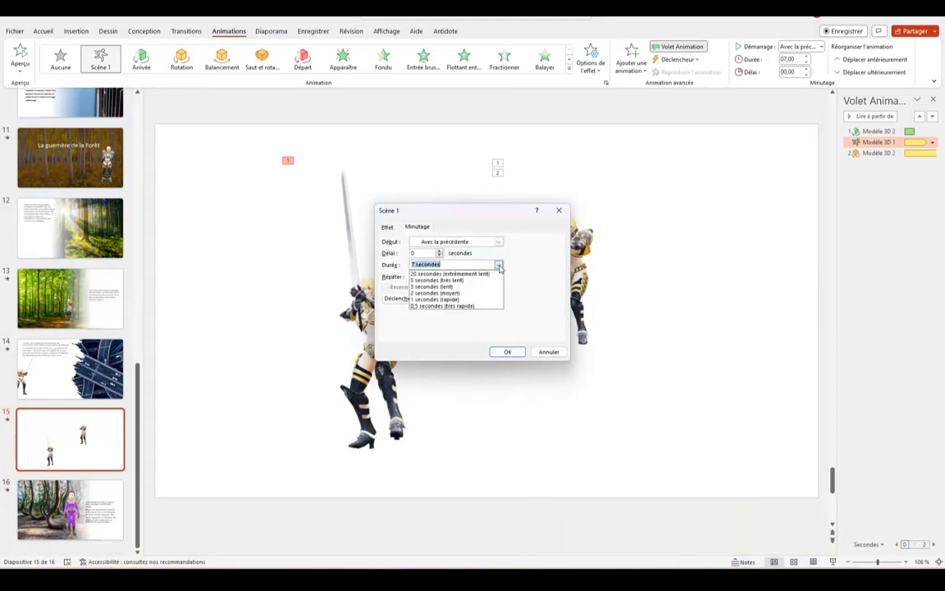
{"action": "left_click", "coordinate": [431, 280]}
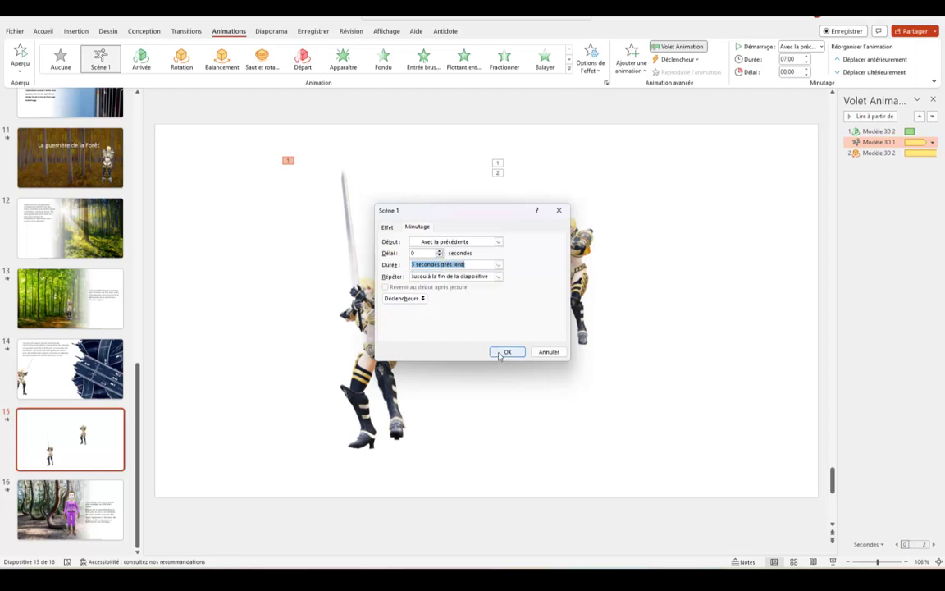
{"action": "left_click", "coordinate": [504, 352]}
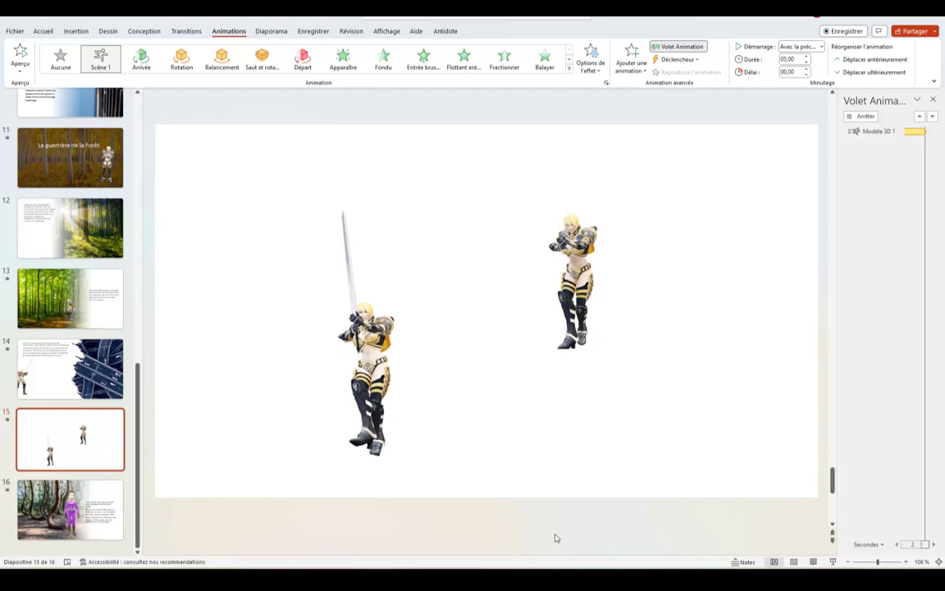
Step: Delete the walking warrior, reselect the sword warrior's second effect, and move to slide 16
{"action": "key", "text": "ctrl+z"}
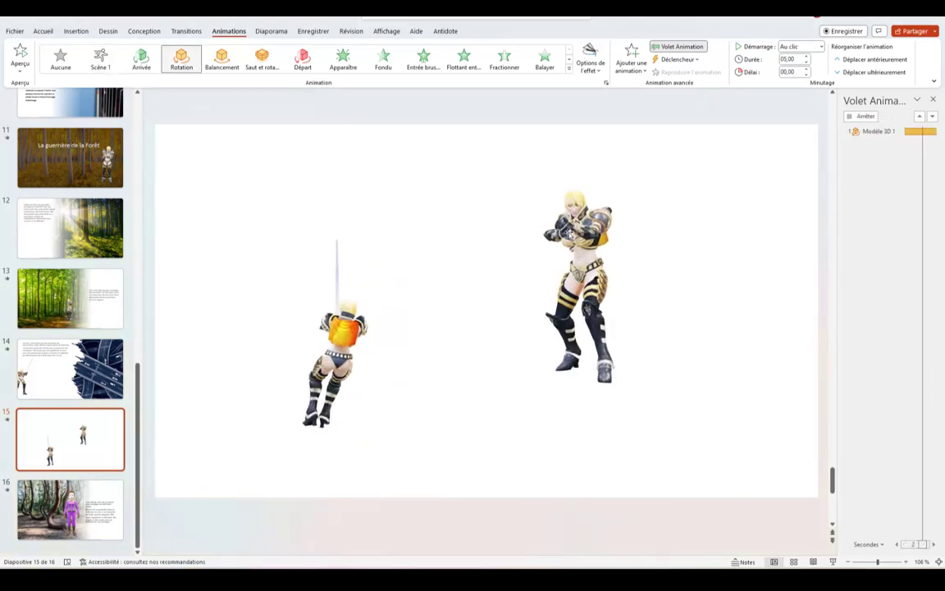
{"action": "left_click", "coordinate": [575, 235]}
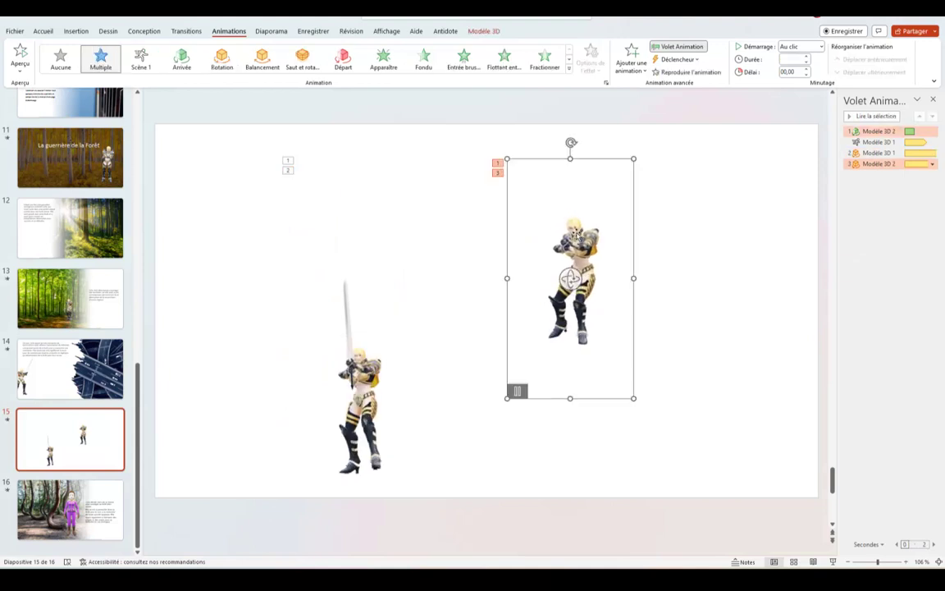
{"action": "key", "text": "Delete"}
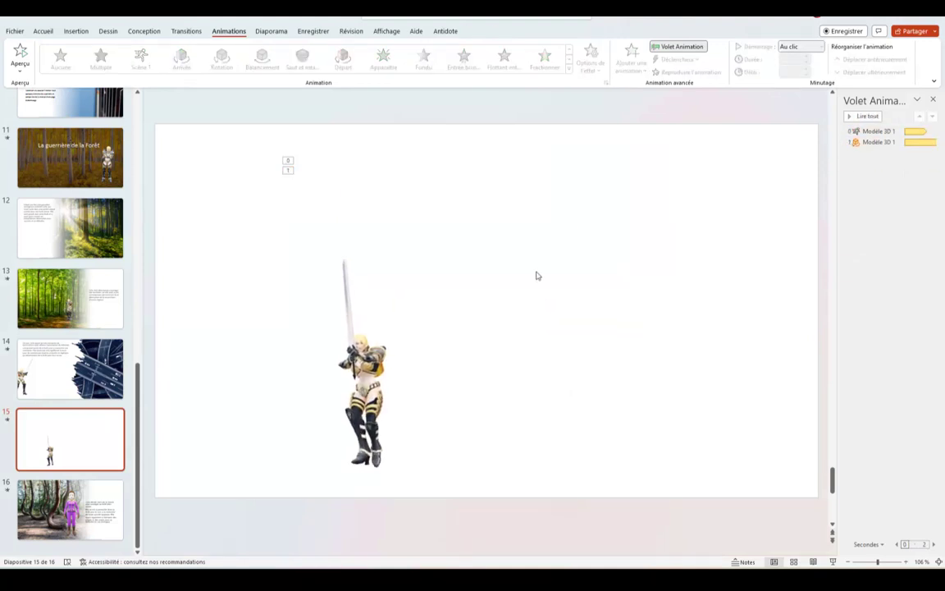
{"action": "left_click", "coordinate": [336, 447]}
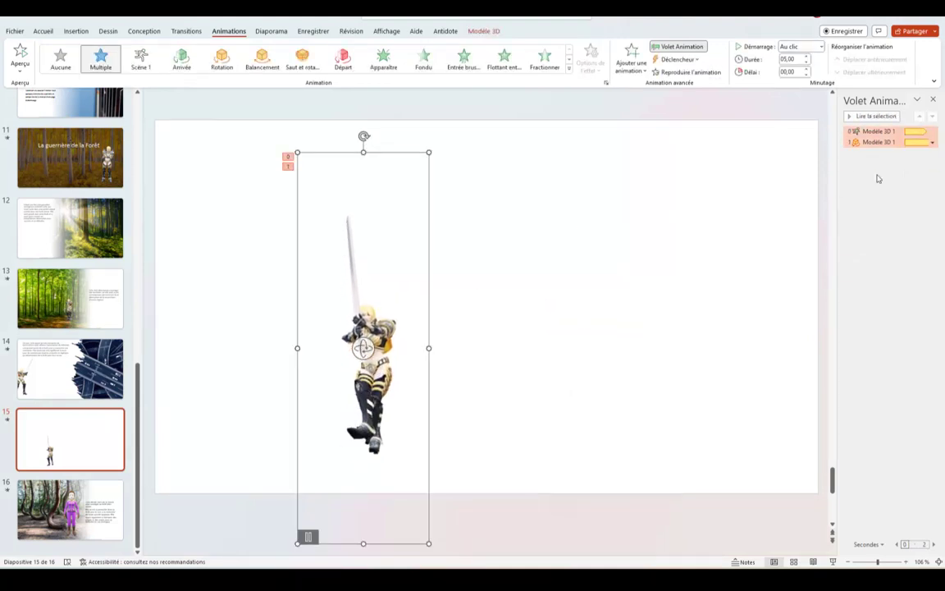
{"action": "left_click", "coordinate": [863, 142]}
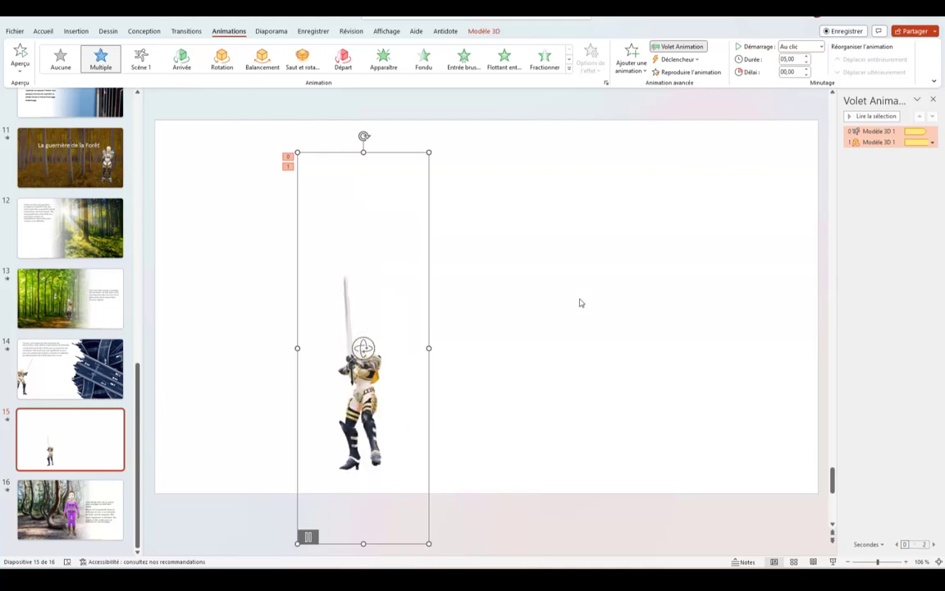
{"action": "scroll", "coordinate": [323, 421], "scroll_direction": "down", "scroll_amount": 3}
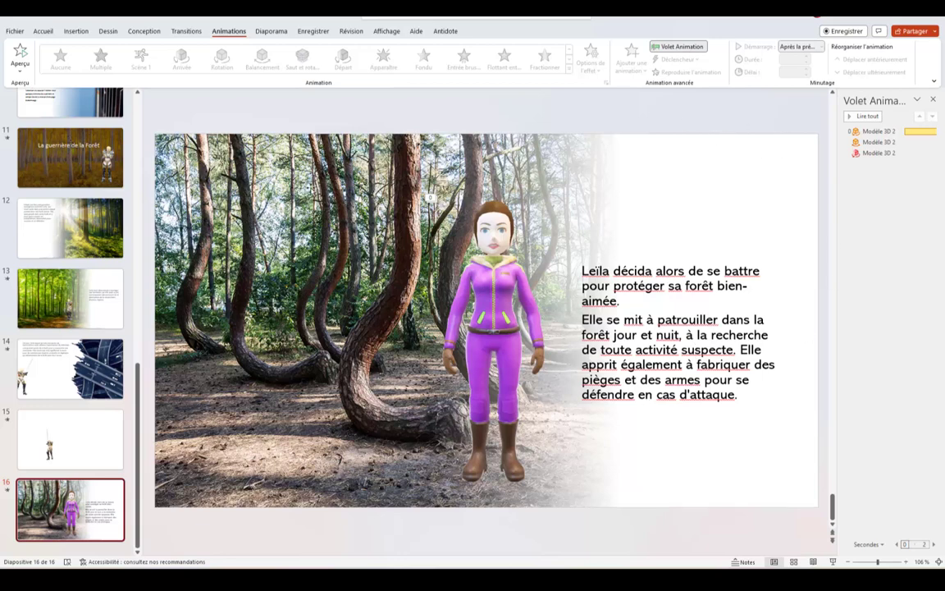
Step: Select the purple-clad character (Modèle 3D 2) on slide 16 and preview its three animation effects
{"action": "left_click", "coordinate": [43, 31]}
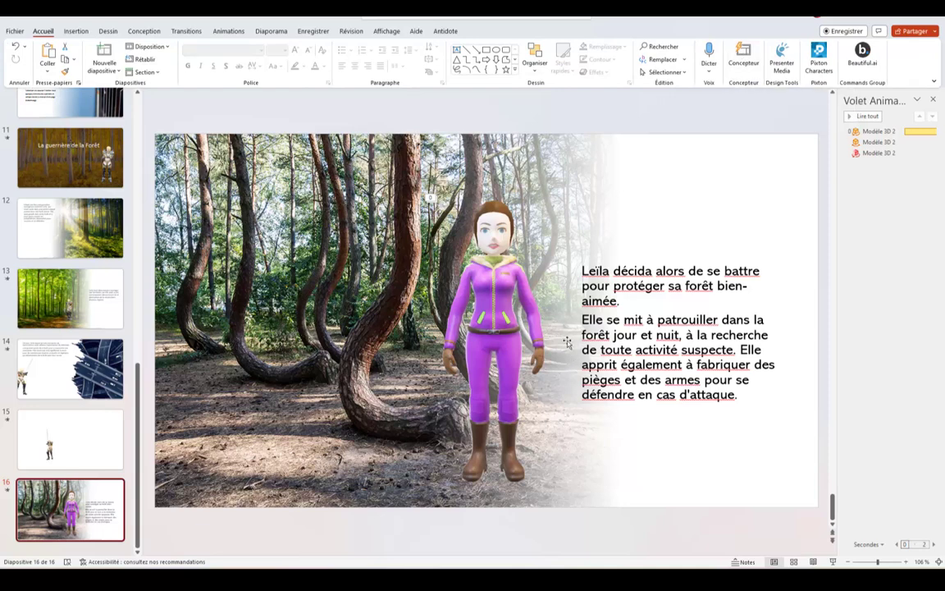
{"action": "left_click", "coordinate": [519, 307]}
{"action": "left_click", "coordinate": [503, 303]}
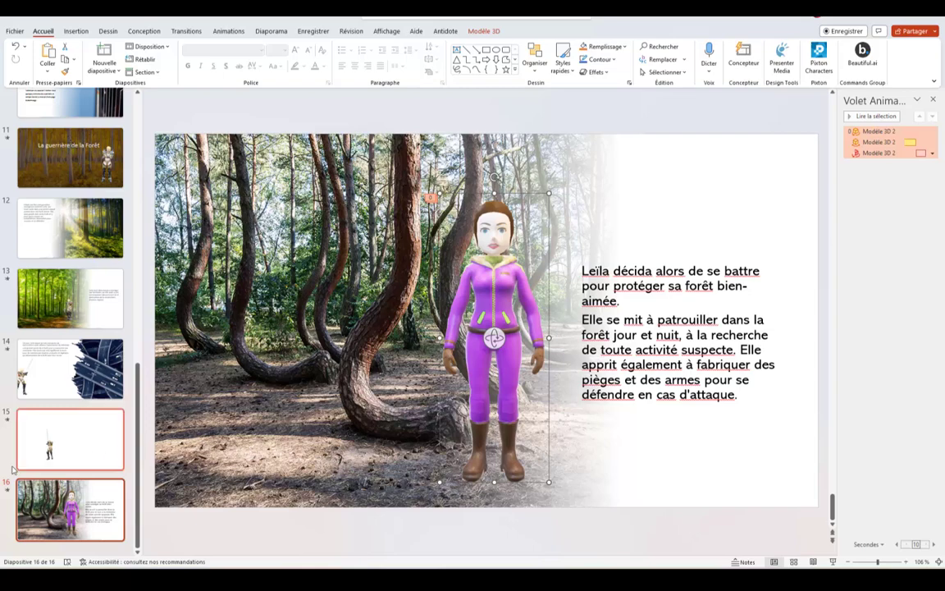
{"action": "left_click", "coordinate": [7, 491]}
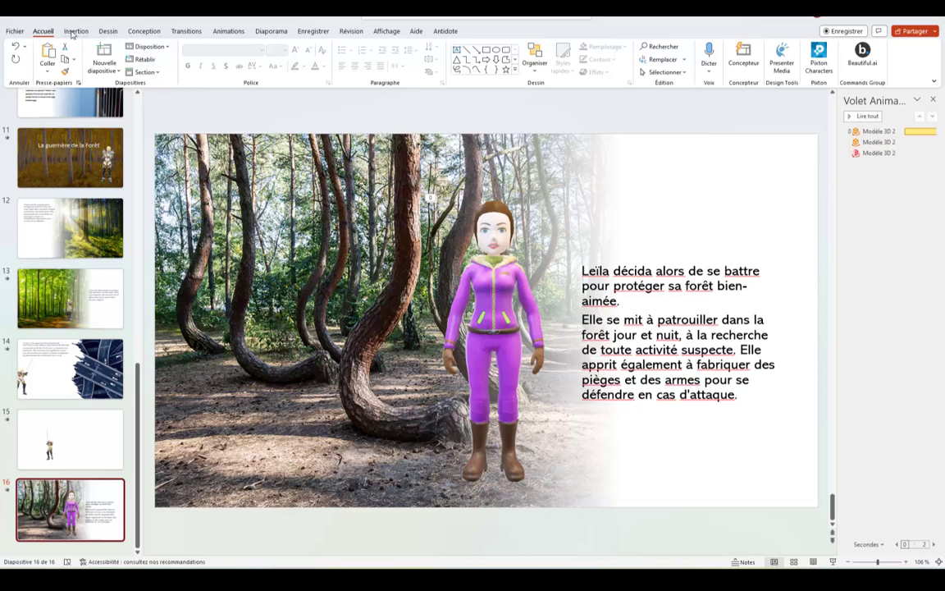
{"action": "left_click", "coordinate": [74, 33]}
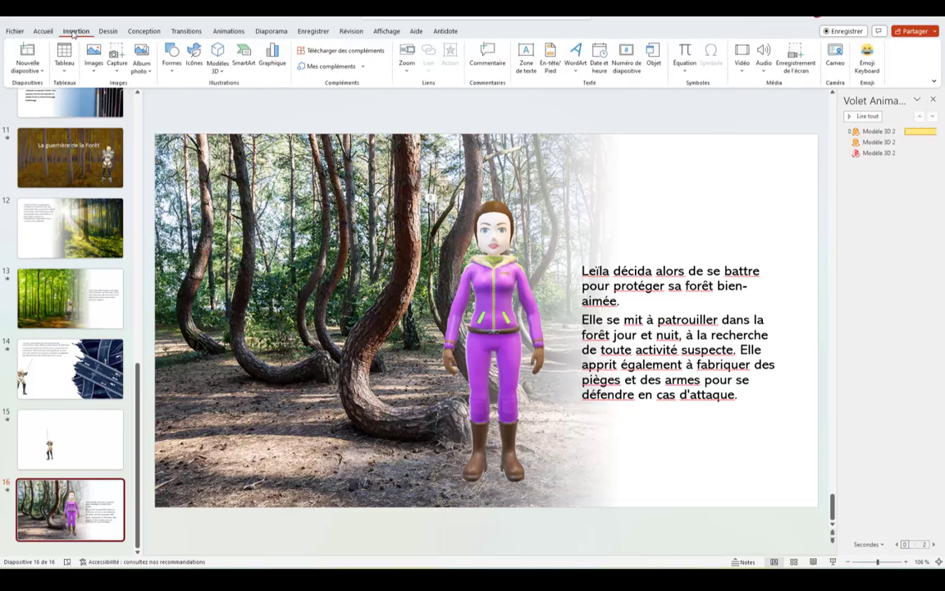
Step: Insert the black-and-white cartoon character from the online animated 3D models onto slide 16
{"action": "left_click", "coordinate": [217, 59]}
{"action": "left_click", "coordinate": [241, 114]}
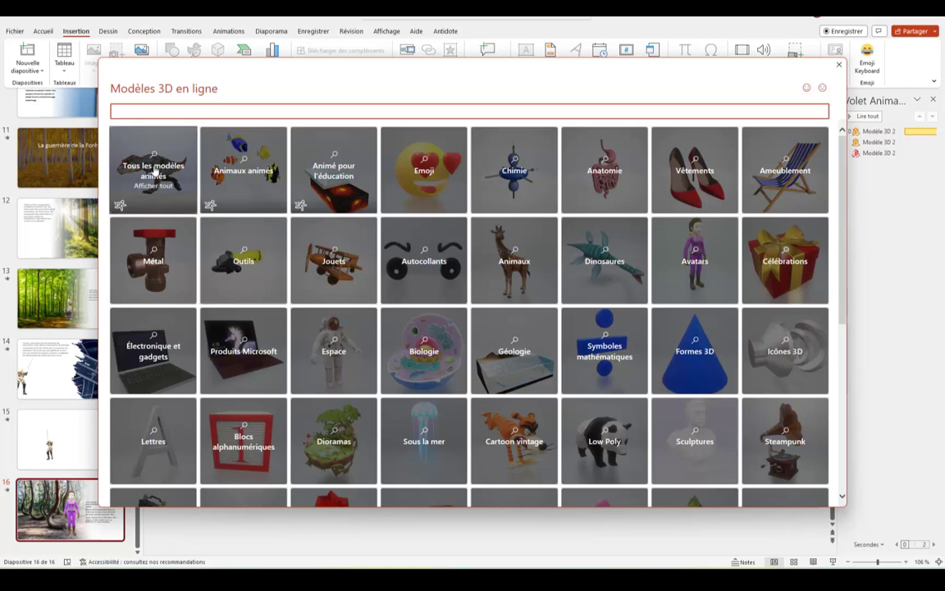
{"action": "left_click", "coordinate": [155, 170]}
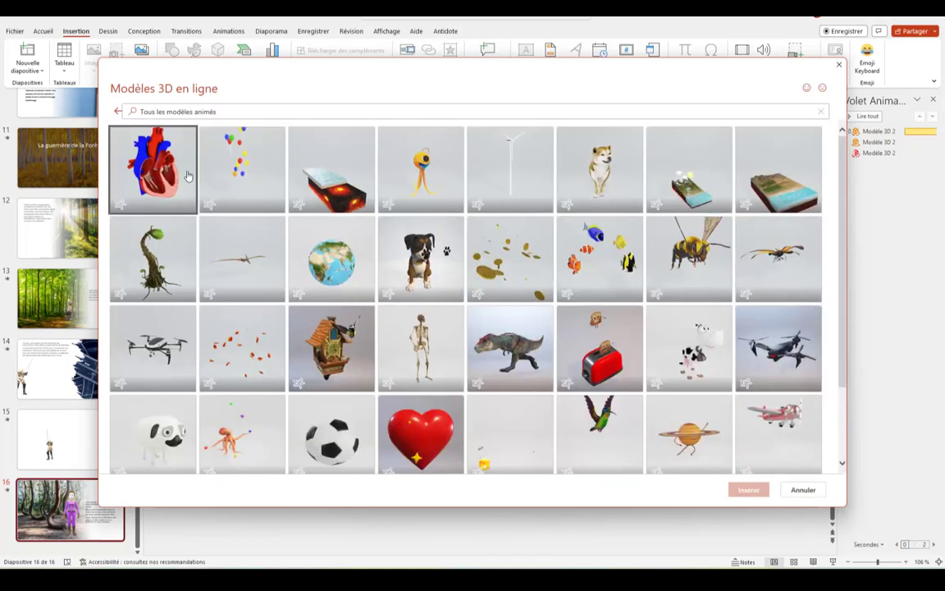
{"action": "scroll", "coordinate": [403, 248], "scroll_direction": "down", "scroll_amount": 2}
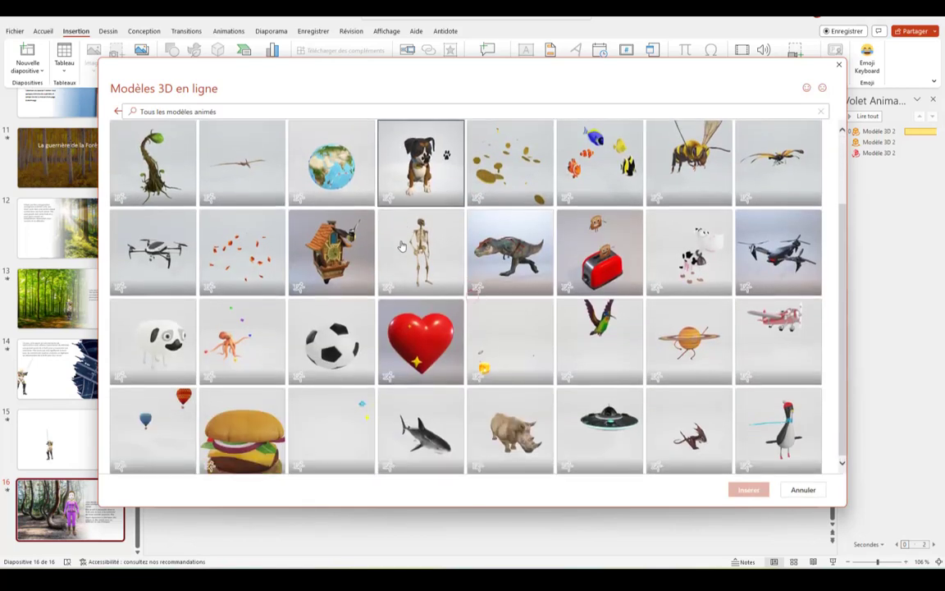
{"action": "scroll", "coordinate": [402, 244], "scroll_direction": "down", "scroll_amount": 3}
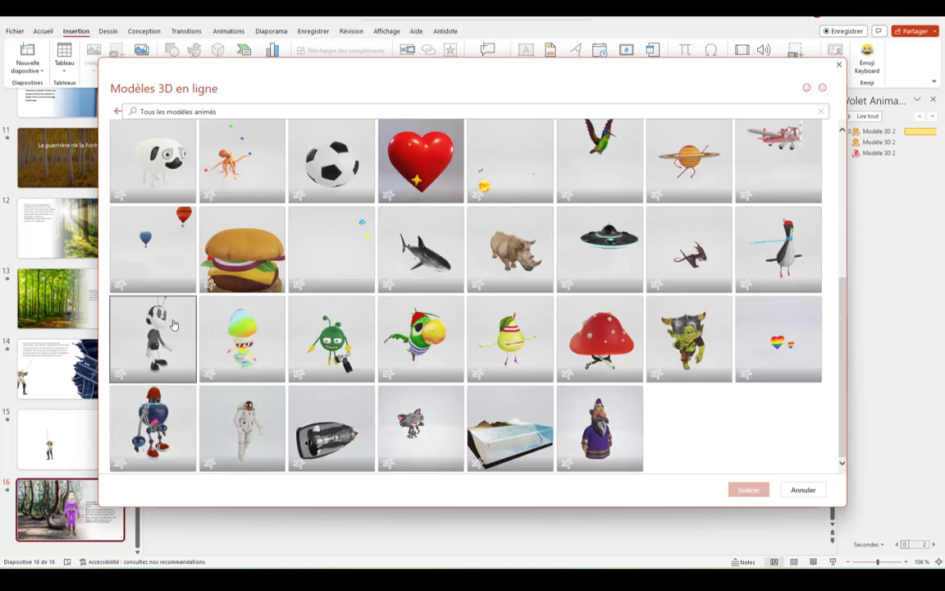
{"action": "left_click", "coordinate": [175, 325]}
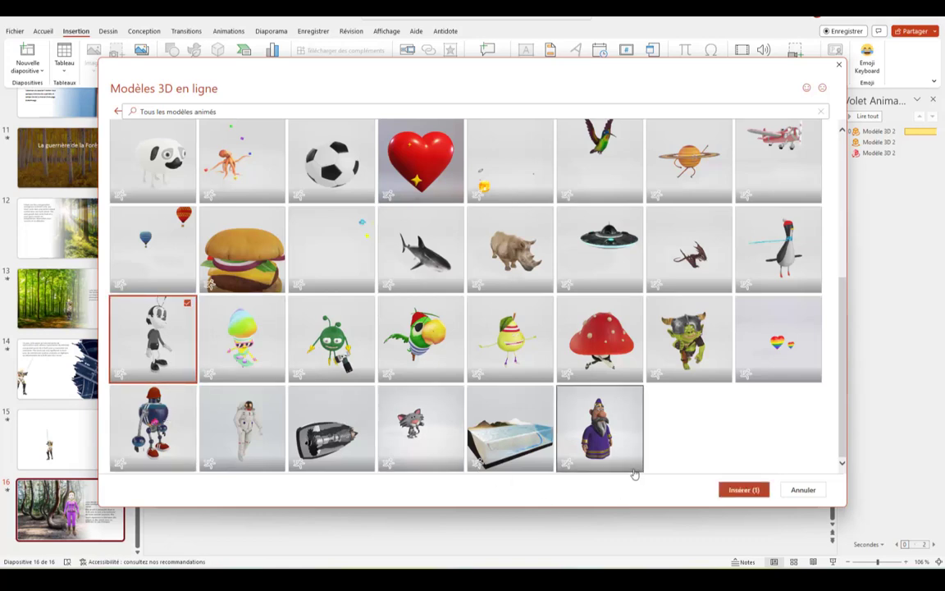
{"action": "left_click", "coordinate": [737, 491]}
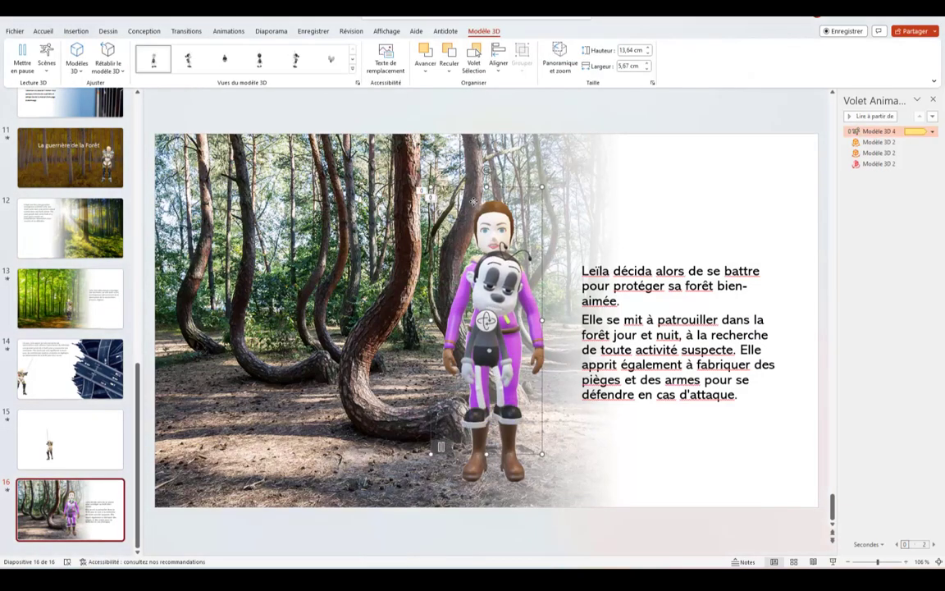
Step: Move the cartoon figure left of the girl, put its animation last, and turn it to the front view
{"action": "left_click_drag", "start_coordinate": [484, 345], "coordinate": [256, 359]}
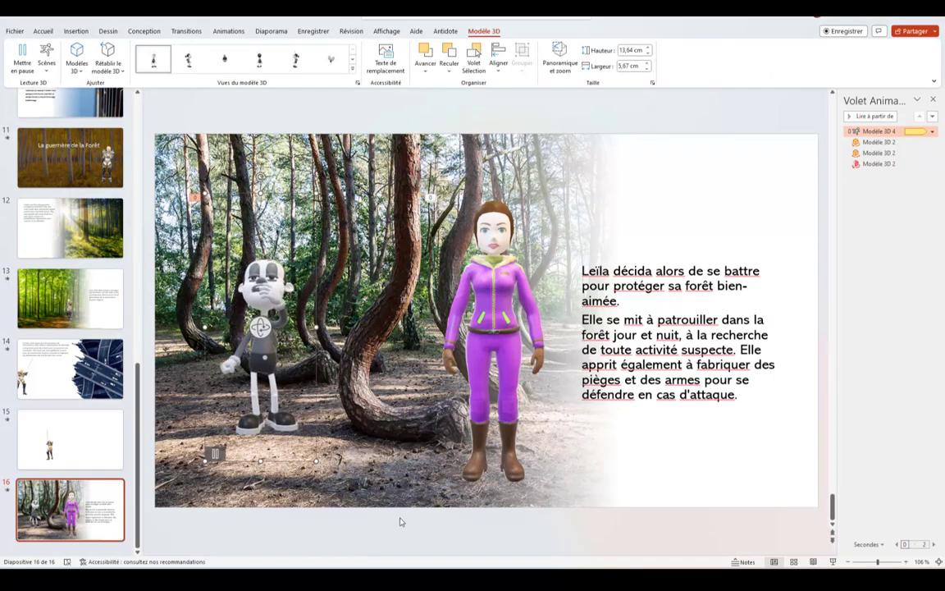
{"action": "left_click_drag", "start_coordinate": [901, 132], "coordinate": [907, 168]}
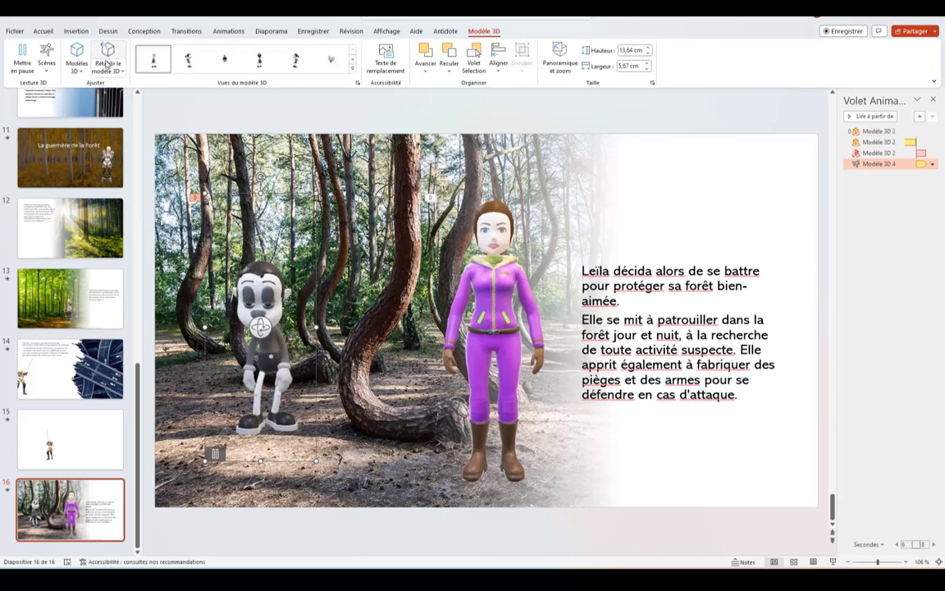
{"action": "left_click", "coordinate": [187, 62]}
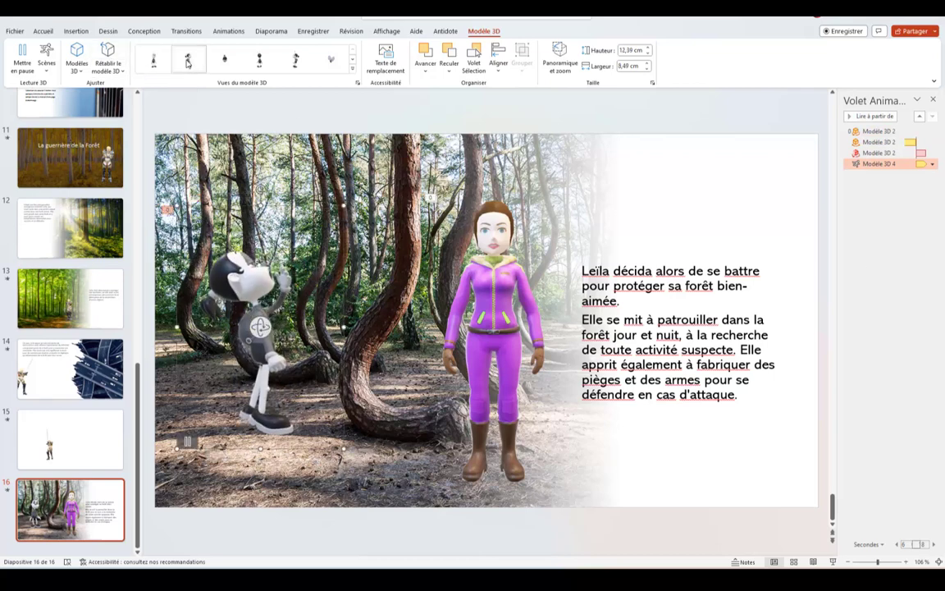
{"action": "left_click", "coordinate": [229, 64]}
{"action": "left_click", "coordinate": [232, 65]}
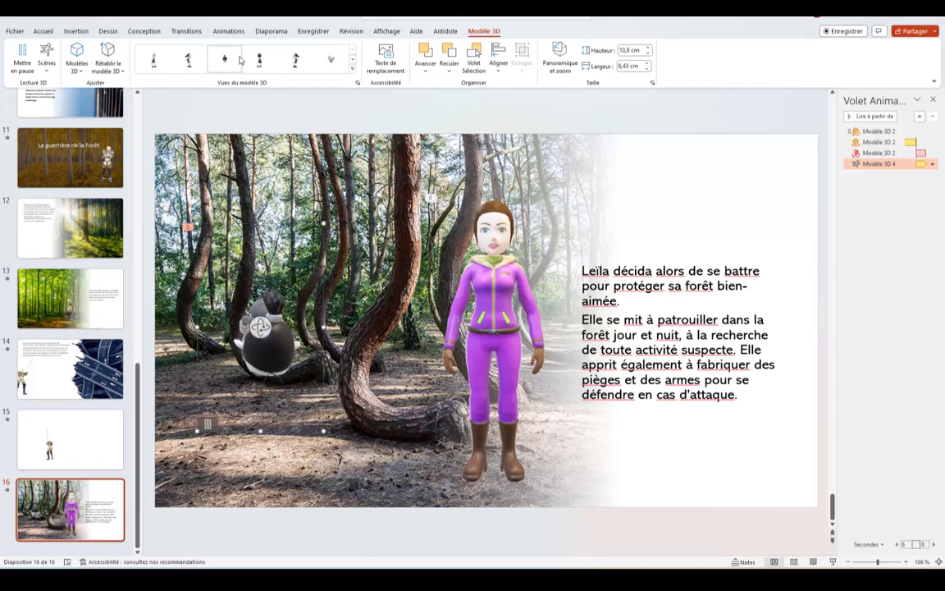
{"action": "left_click", "coordinate": [260, 59]}
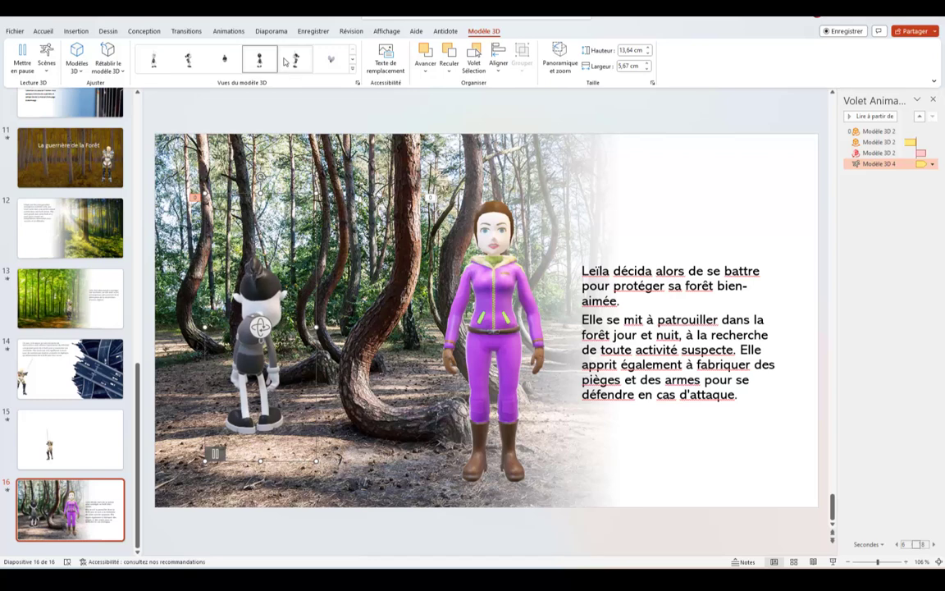
{"action": "left_click", "coordinate": [297, 60]}
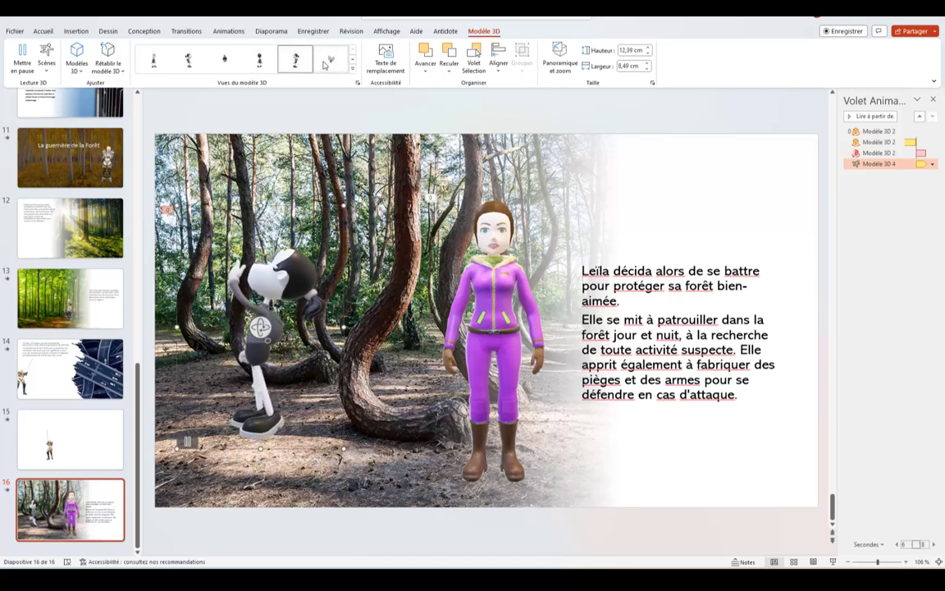
{"action": "left_click", "coordinate": [331, 59]}
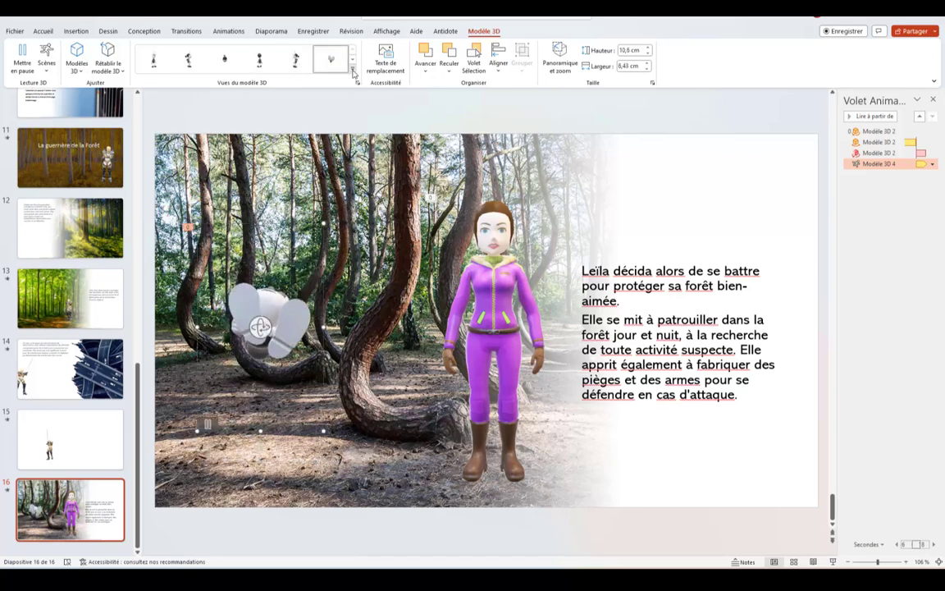
{"action": "left_click", "coordinate": [353, 73]}
{"action": "left_click", "coordinate": [224, 86]}
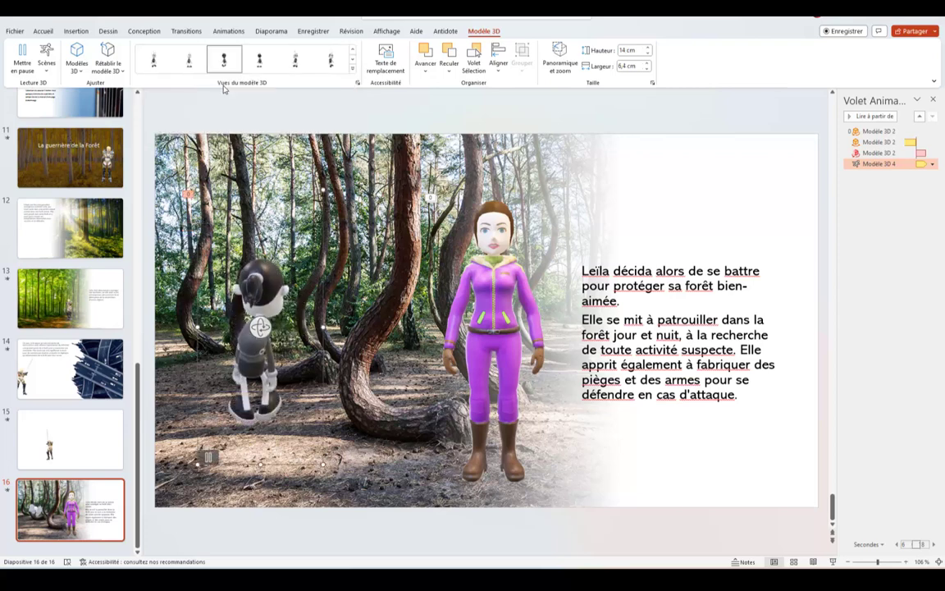
{"action": "left_click", "coordinate": [154, 59]}
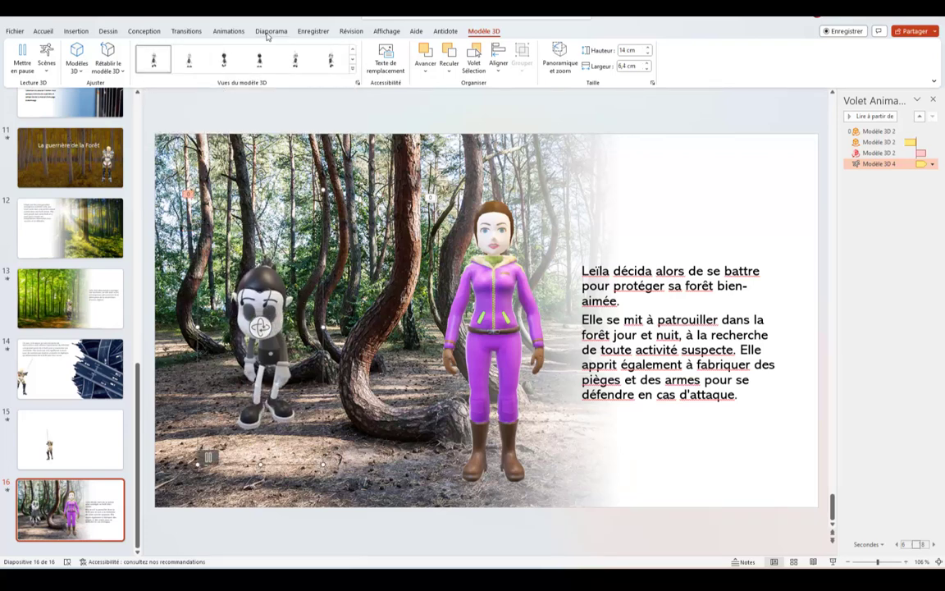
Step: Apply Balancement, set Modèle 3D 4 to start with the previous effect, then switch it to Scène 1
{"action": "left_click", "coordinate": [228, 31]}
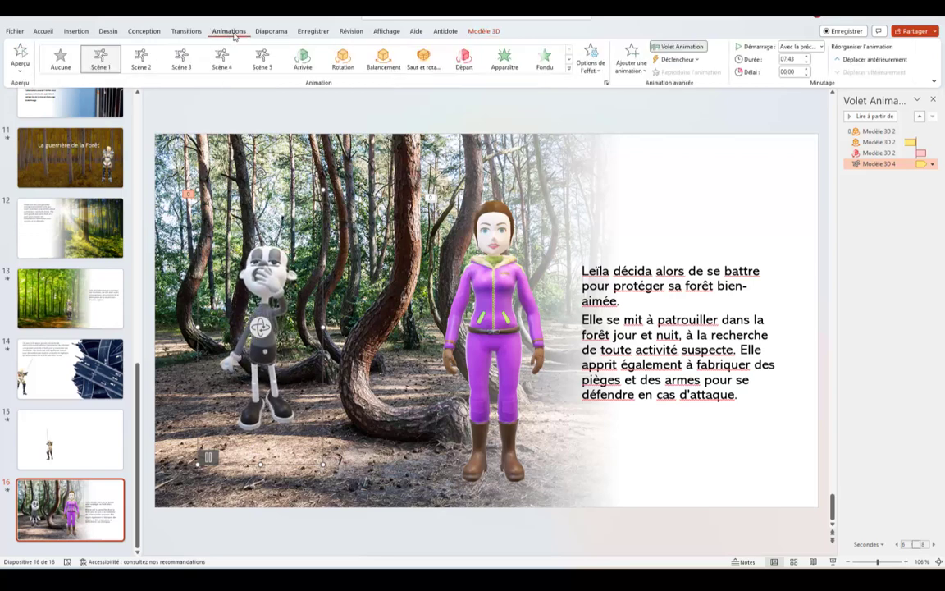
{"action": "left_click", "coordinate": [387, 66]}
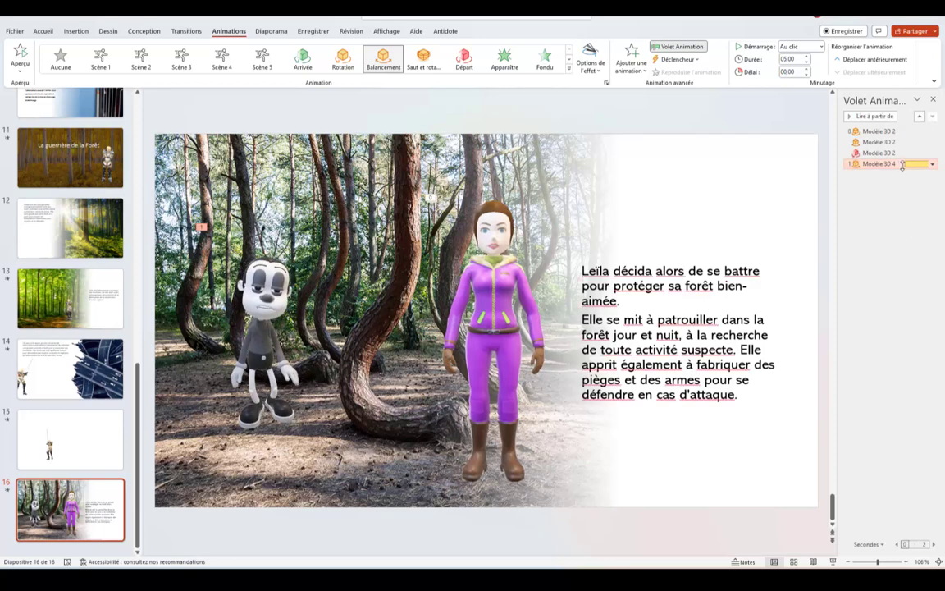
{"action": "left_click", "coordinate": [932, 164]}
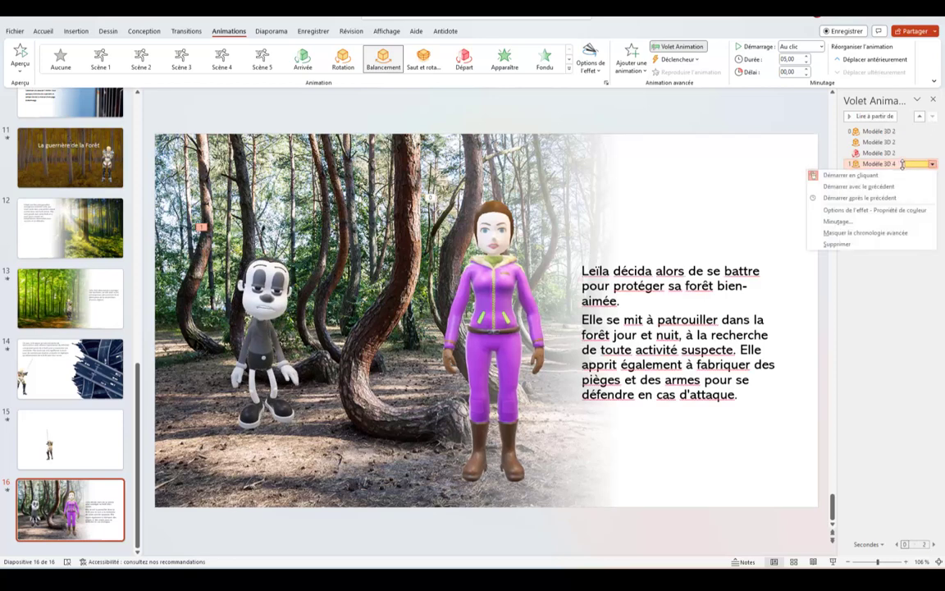
{"action": "left_click", "coordinate": [859, 187]}
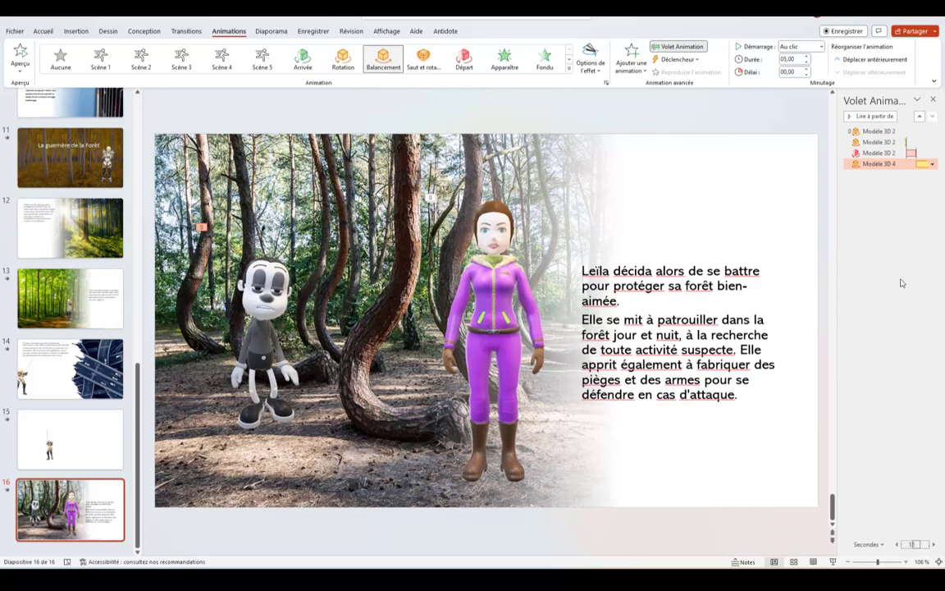
{"action": "left_click", "coordinate": [54, 512]}
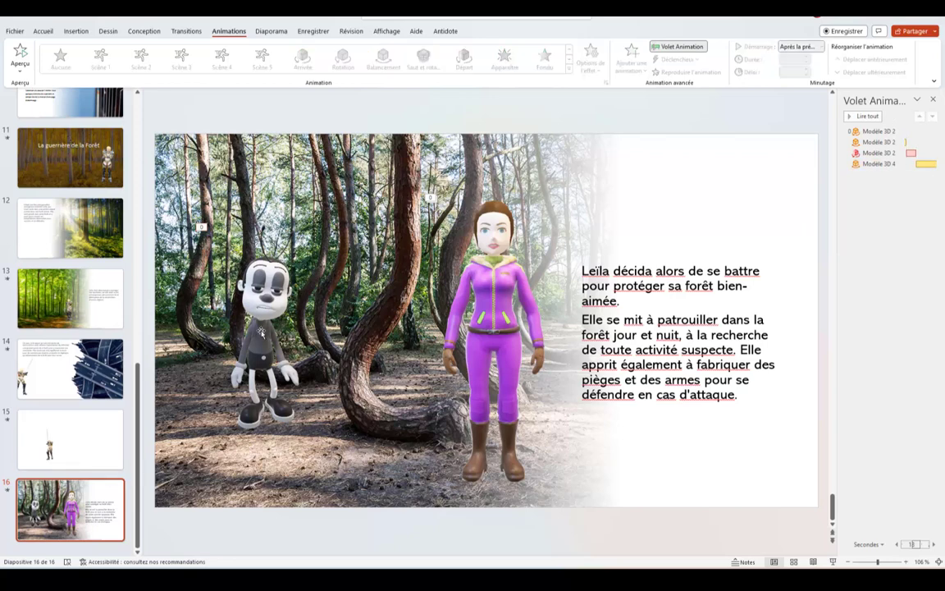
{"action": "left_click", "coordinate": [249, 402]}
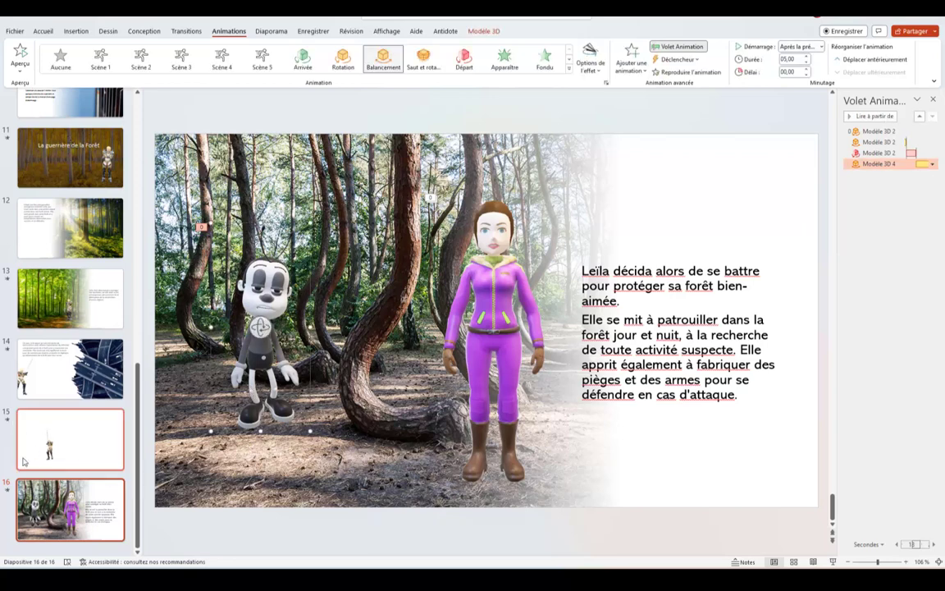
{"action": "left_click", "coordinate": [100, 57]}
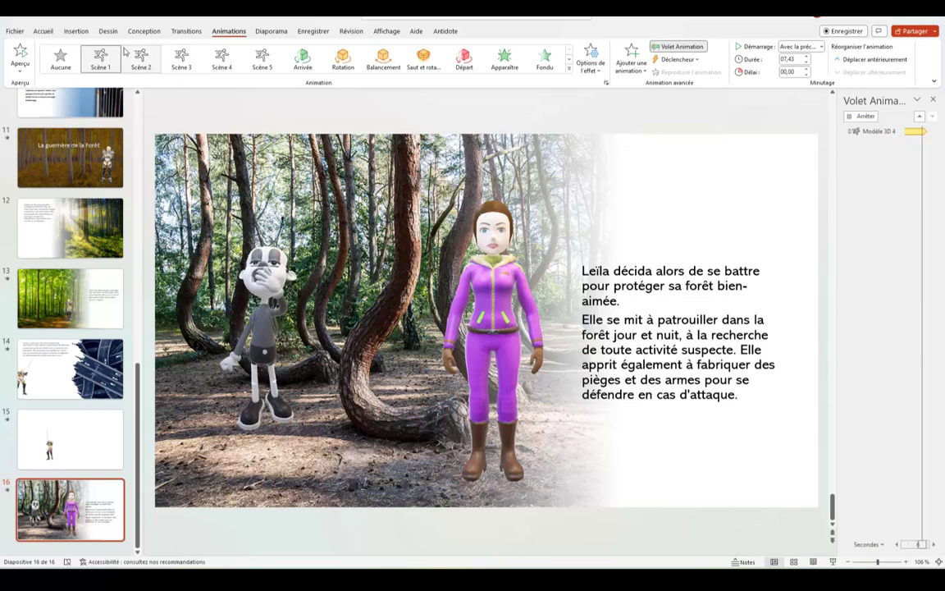
Step: Try Scènes 2, 3 and 4 on the cartoon figure, then settle on Scène 5
{"action": "left_click", "coordinate": [140, 58]}
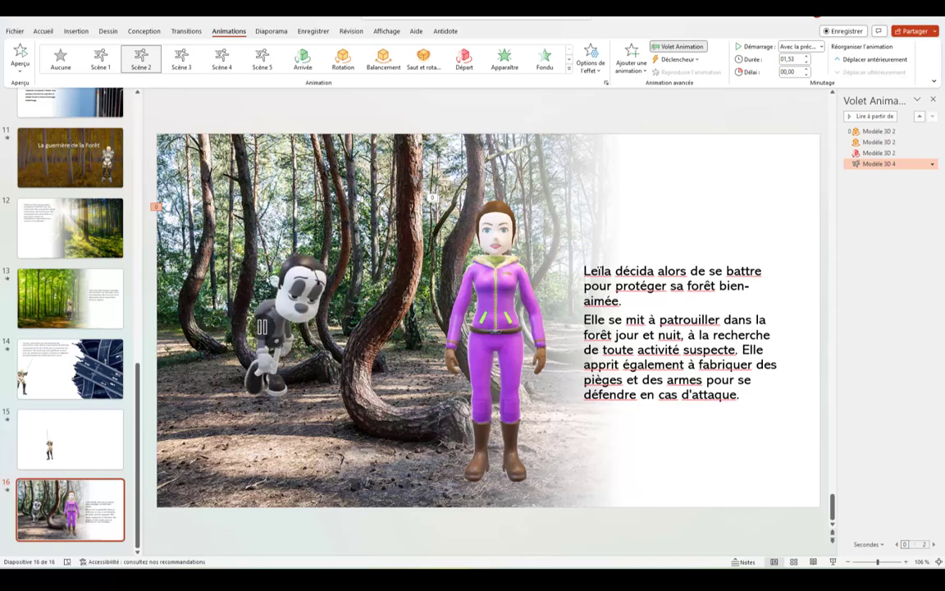
{"action": "left_click", "coordinate": [272, 280]}
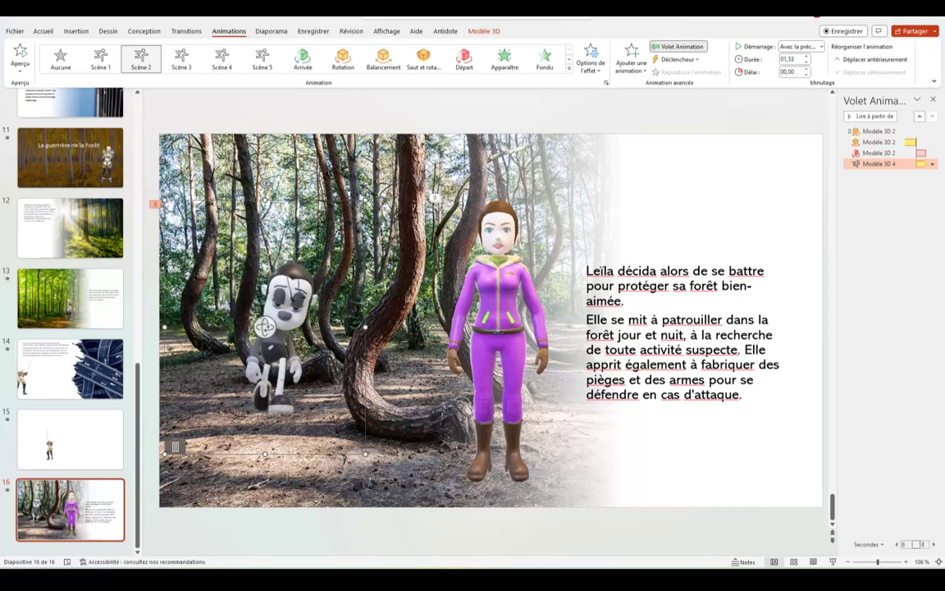
{"action": "left_click", "coordinate": [181, 59]}
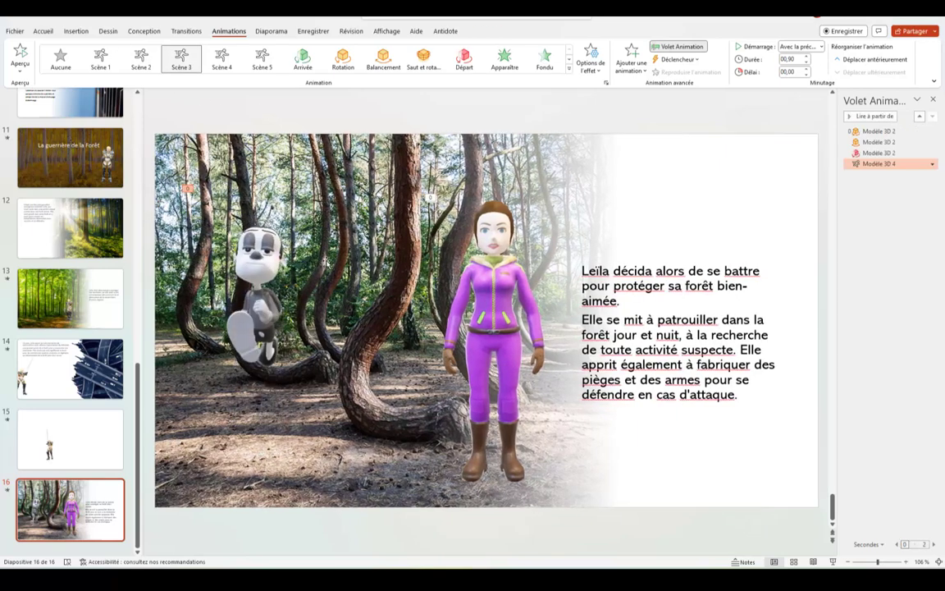
{"action": "left_click", "coordinate": [222, 54]}
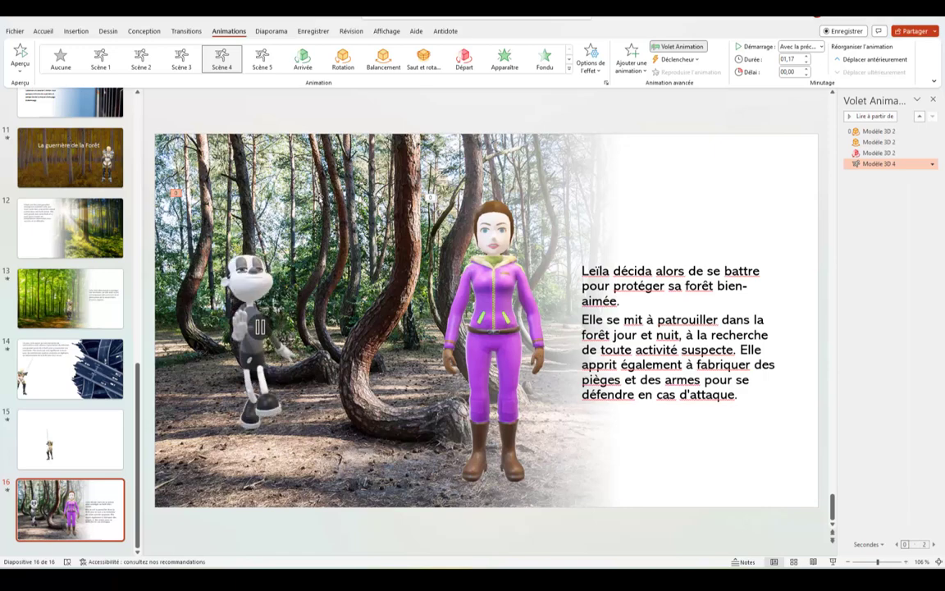
{"action": "left_click", "coordinate": [262, 56]}
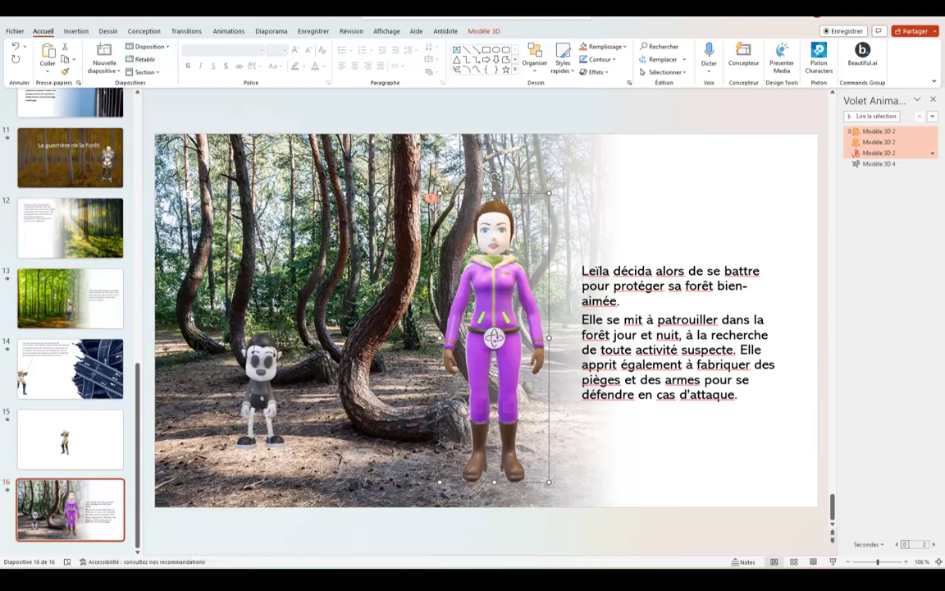
{"action": "left_click", "coordinate": [250, 343]}
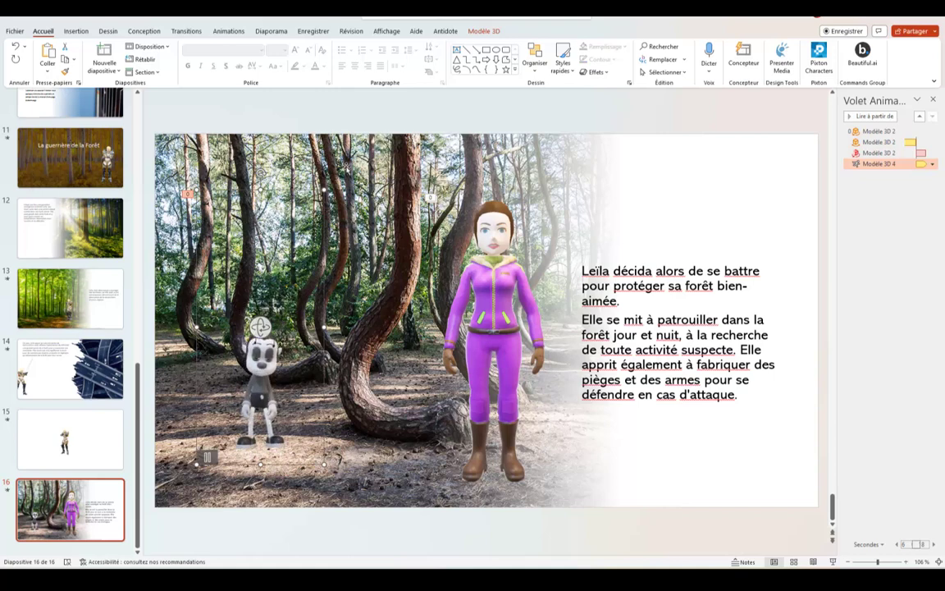